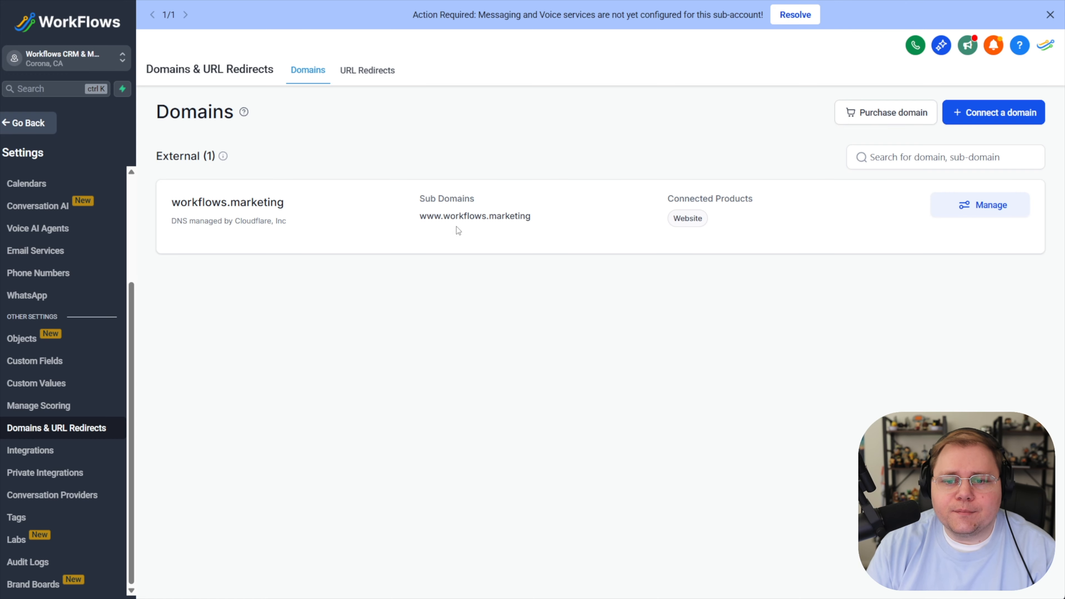
- Open the workflows.marketing domain's connected products and review its root and www entries
left_click(972, 208)
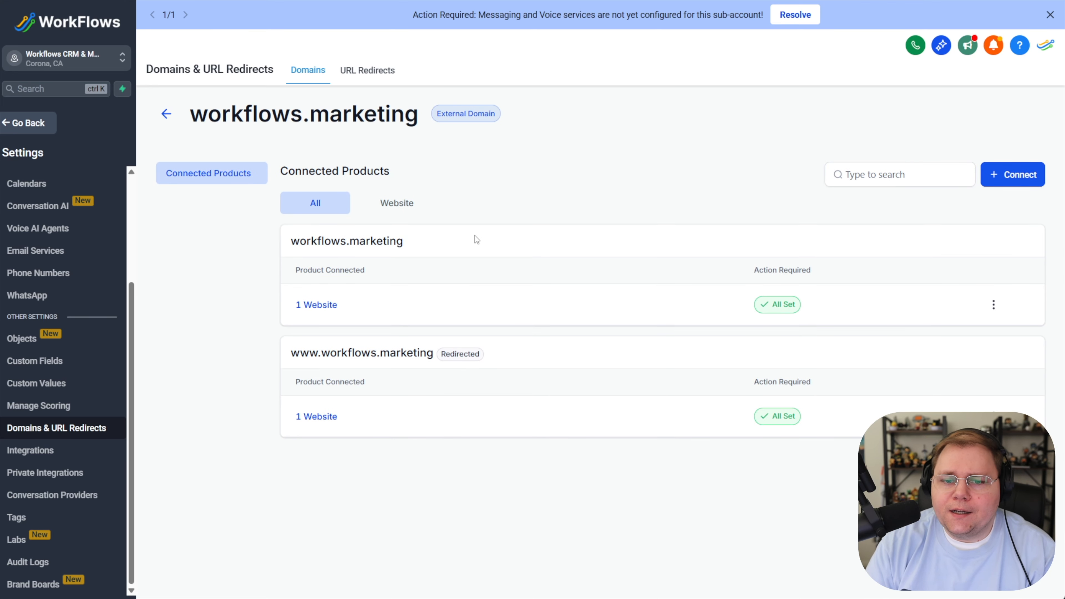
left_click_drag(300, 242, 426, 238)
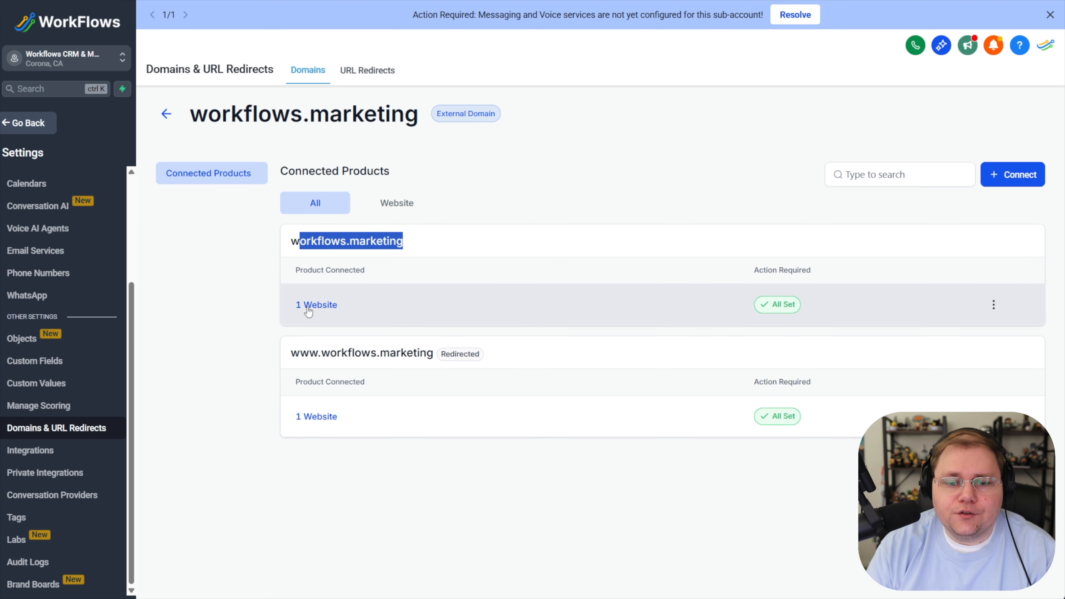
left_click_drag(324, 354, 291, 353)
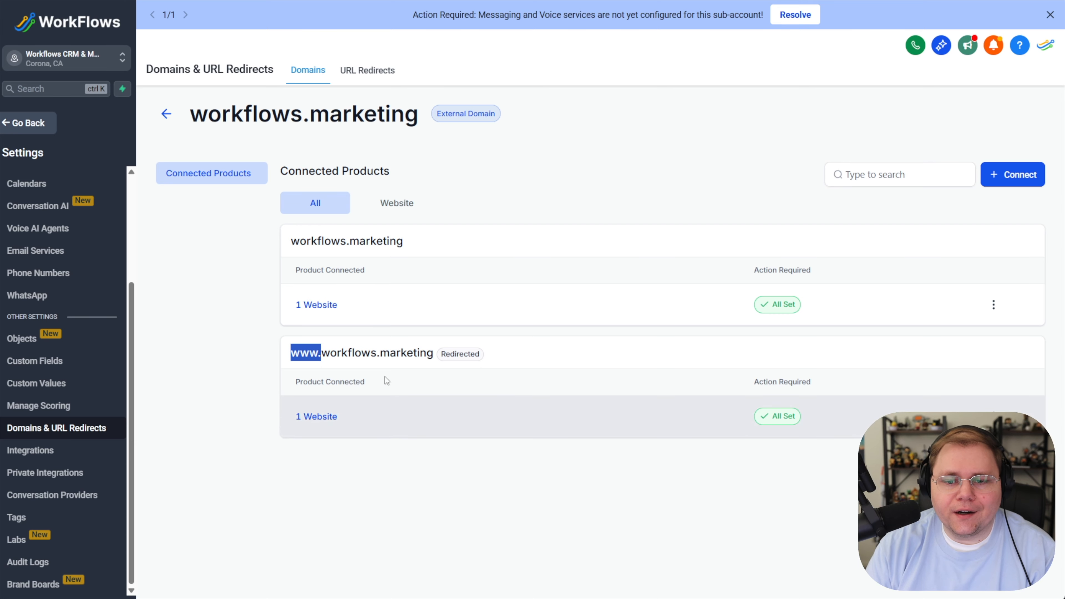
left_click_drag(439, 354, 486, 358)
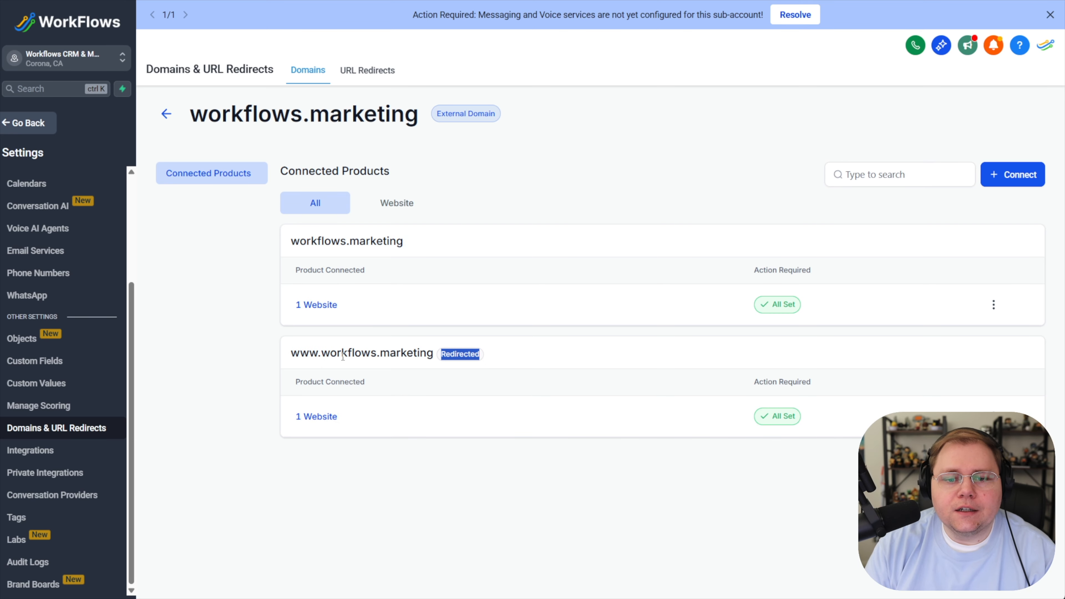
left_click_drag(292, 242, 424, 230)
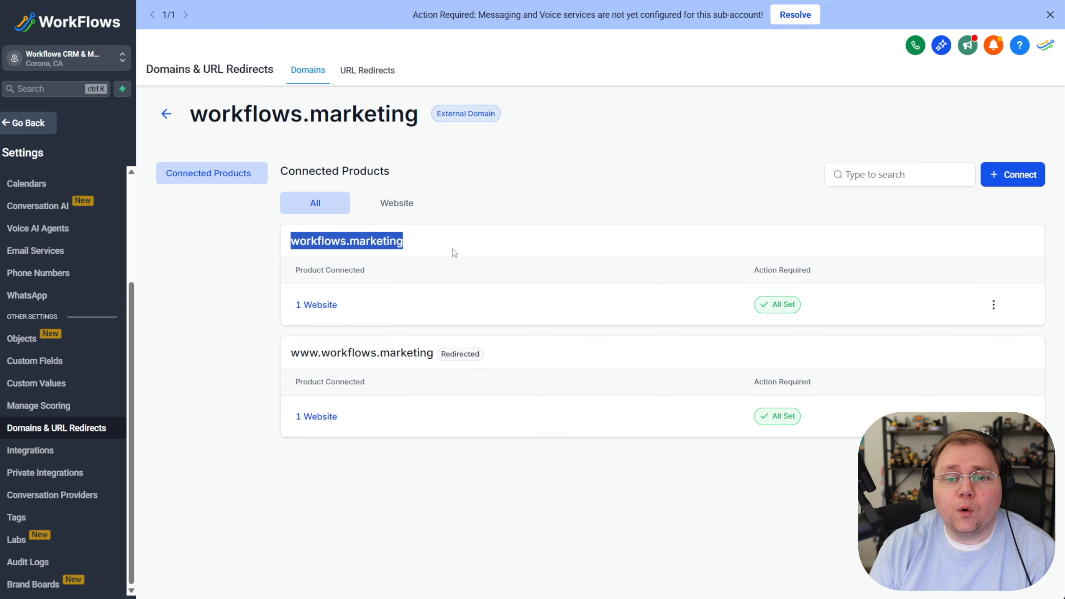
left_click_drag(435, 113, 496, 118)
left_click(167, 114)
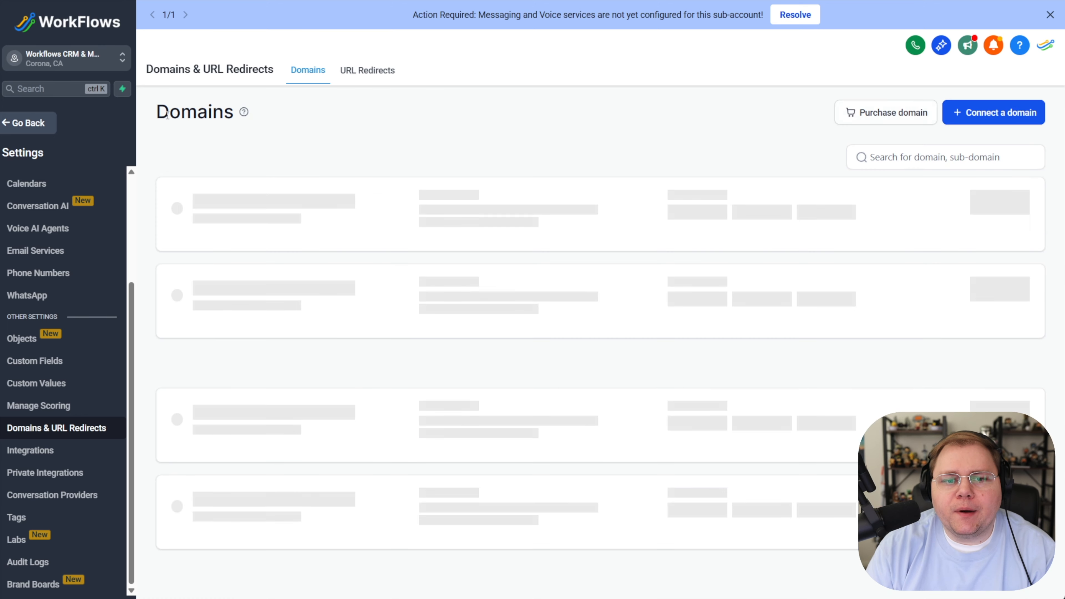
- Search the domain purchase page for dougsyoutubeisgreat.com
left_click(878, 122)
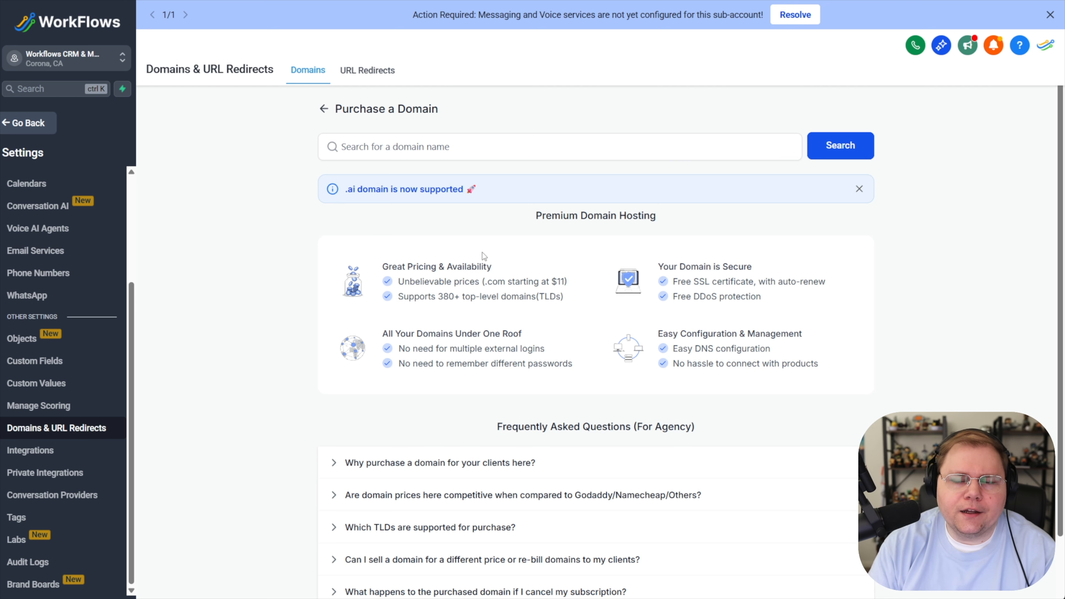
left_click(458, 150)
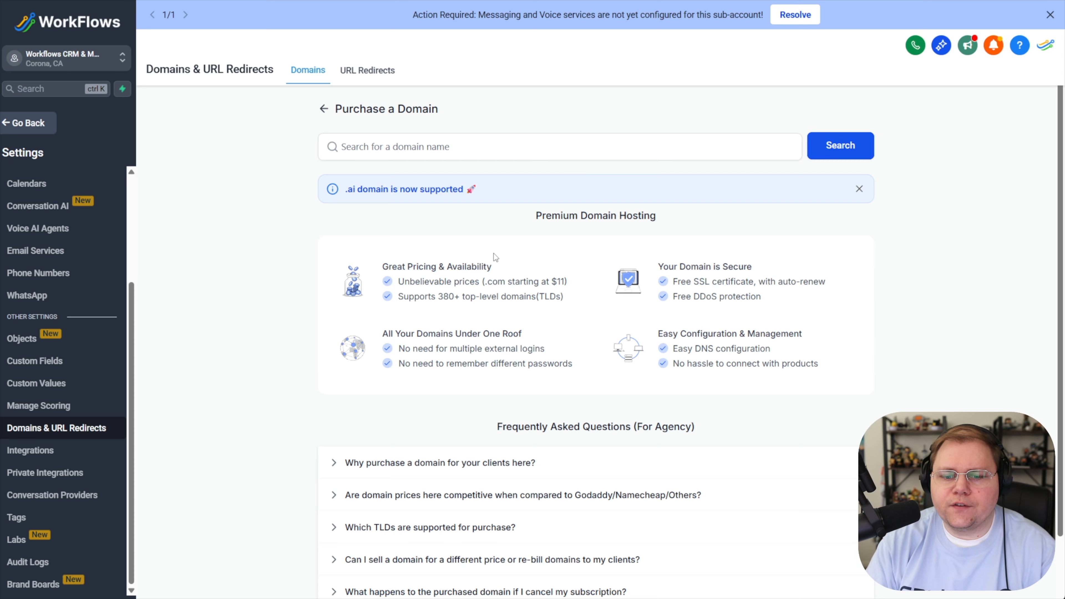
left_click(403, 146)
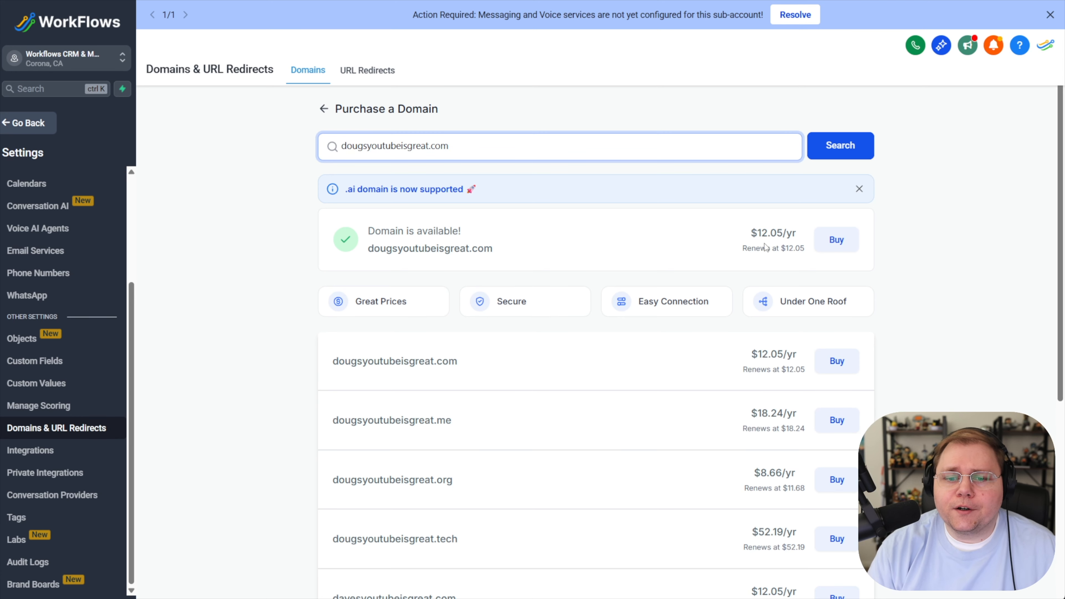
left_click(772, 267)
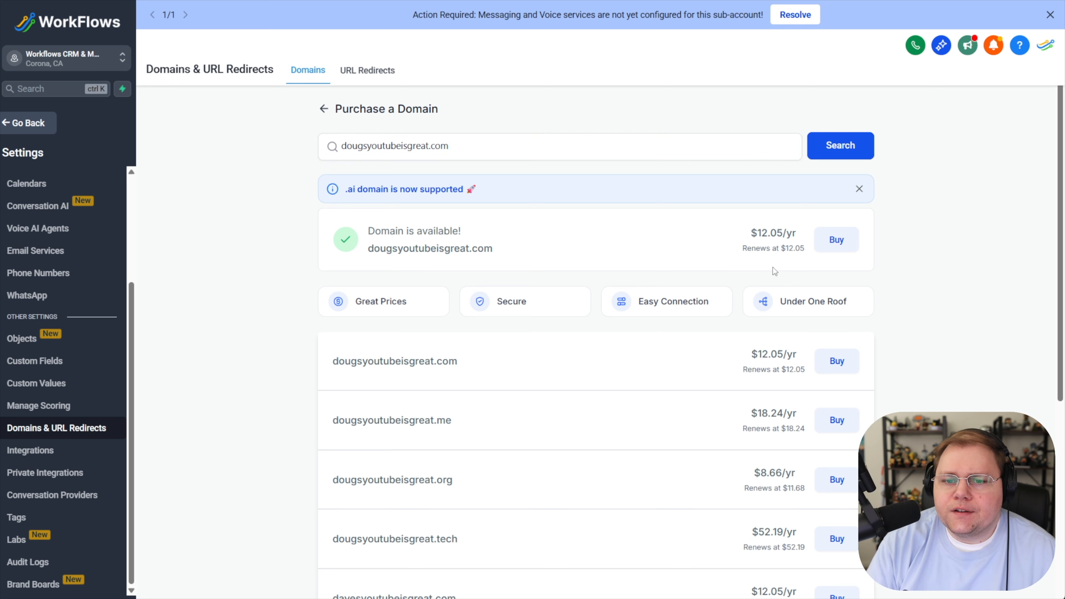
- Open the purchase confirmation for dougsyoutubeisgreat.com and close it without paying
left_click(842, 243)
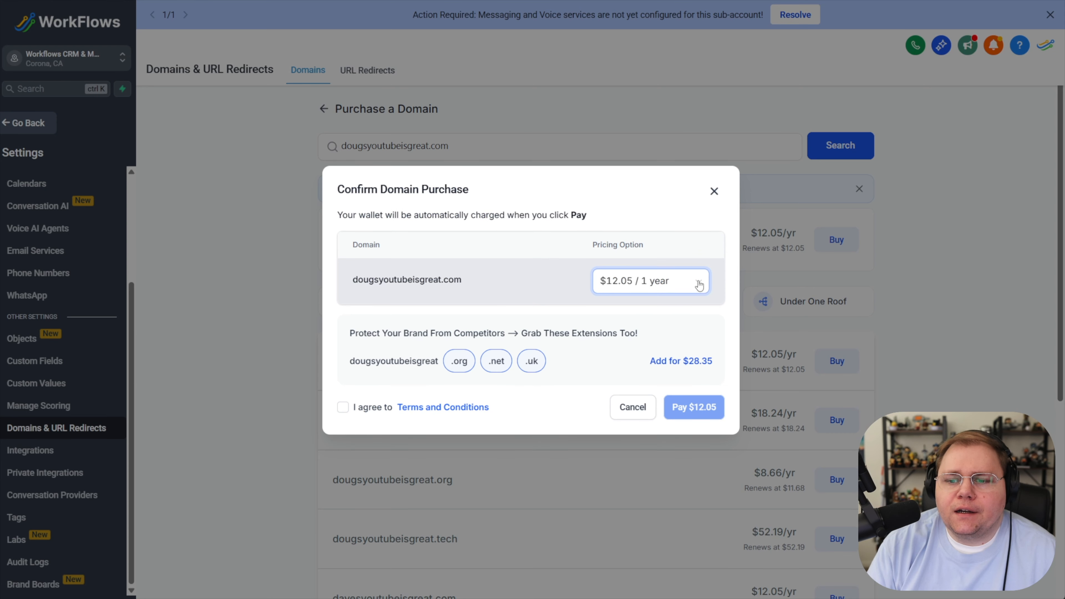
left_click(674, 287)
left_click(518, 251)
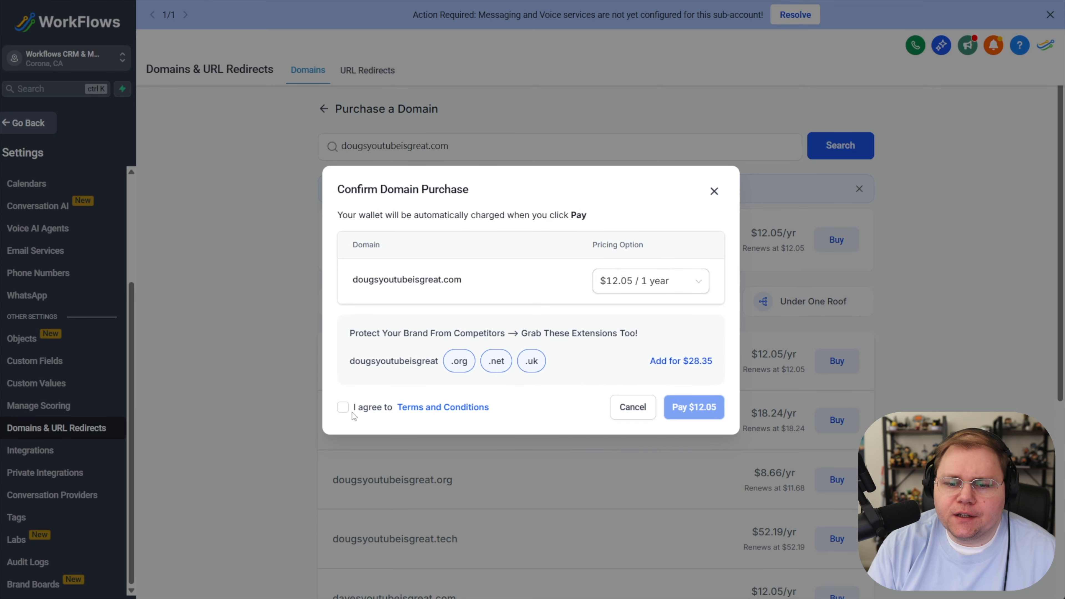
left_click(713, 192)
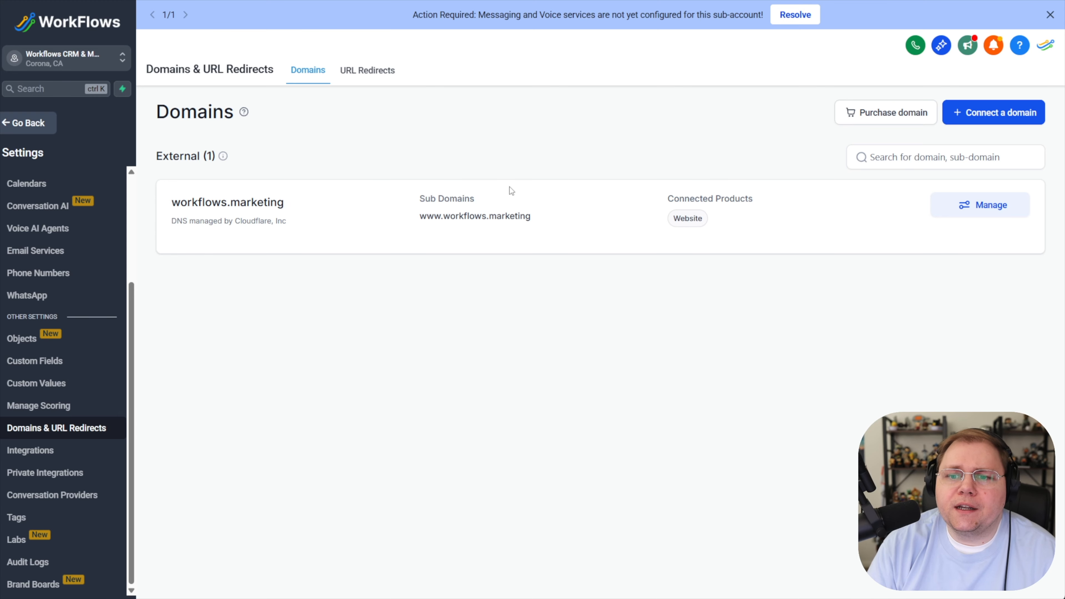
- Open the domain connection page and review the available connection types
left_click(974, 115)
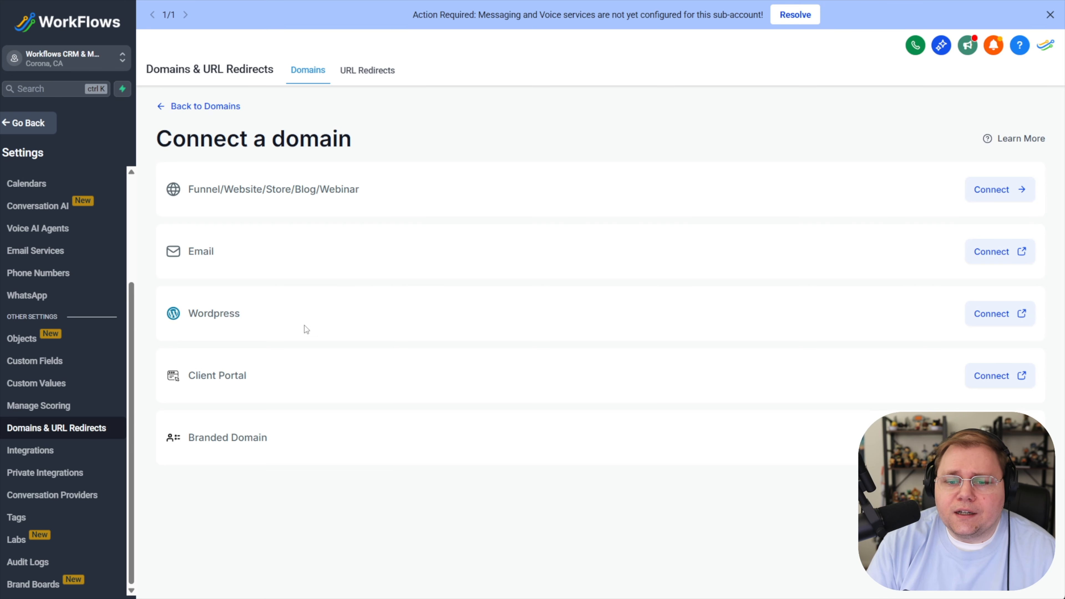
left_click_drag(181, 379, 279, 384)
left_click_drag(200, 440, 304, 452)
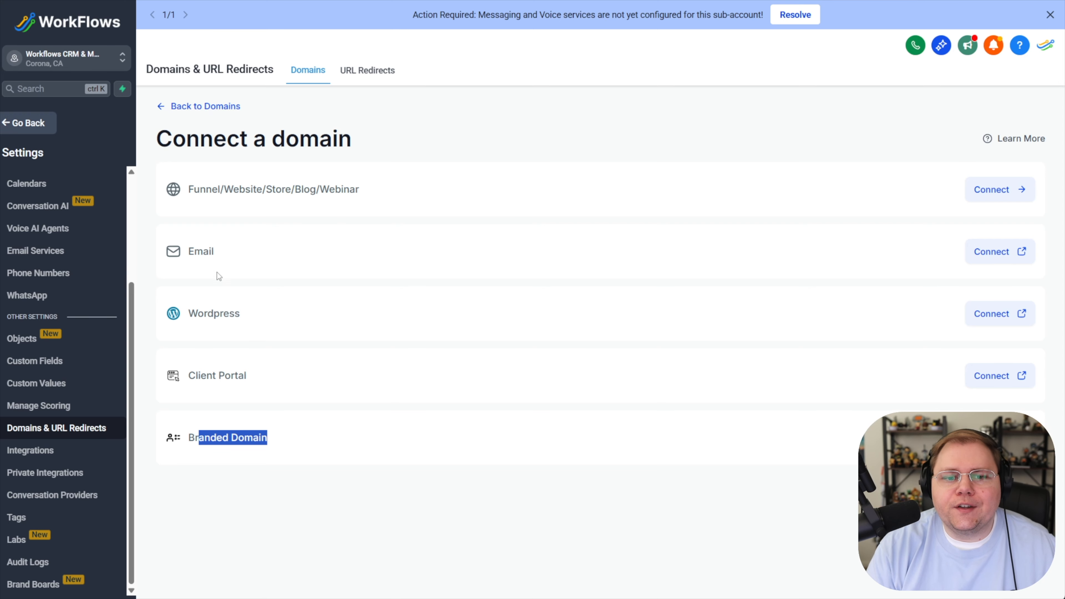
left_click_drag(189, 252, 206, 253)
left_click(226, 257)
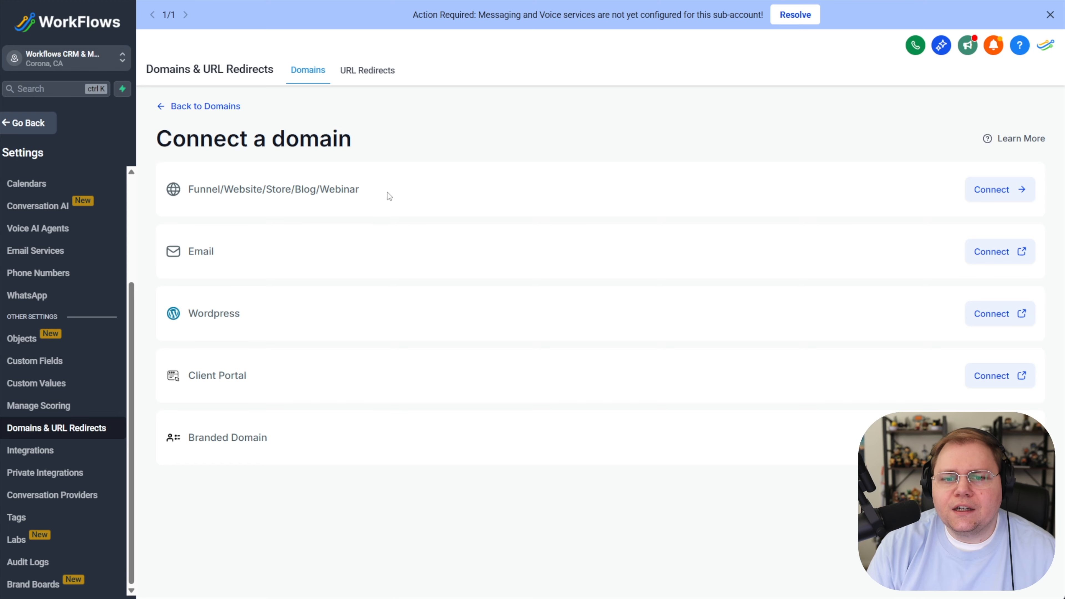
left_click_drag(188, 190, 294, 193)
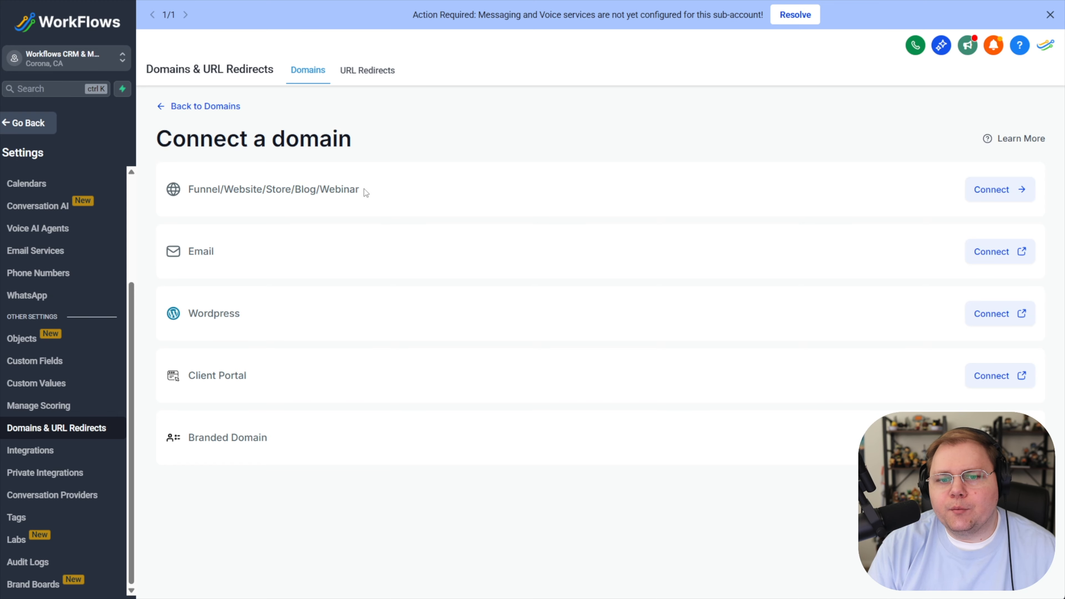
left_click_drag(188, 190, 355, 189)
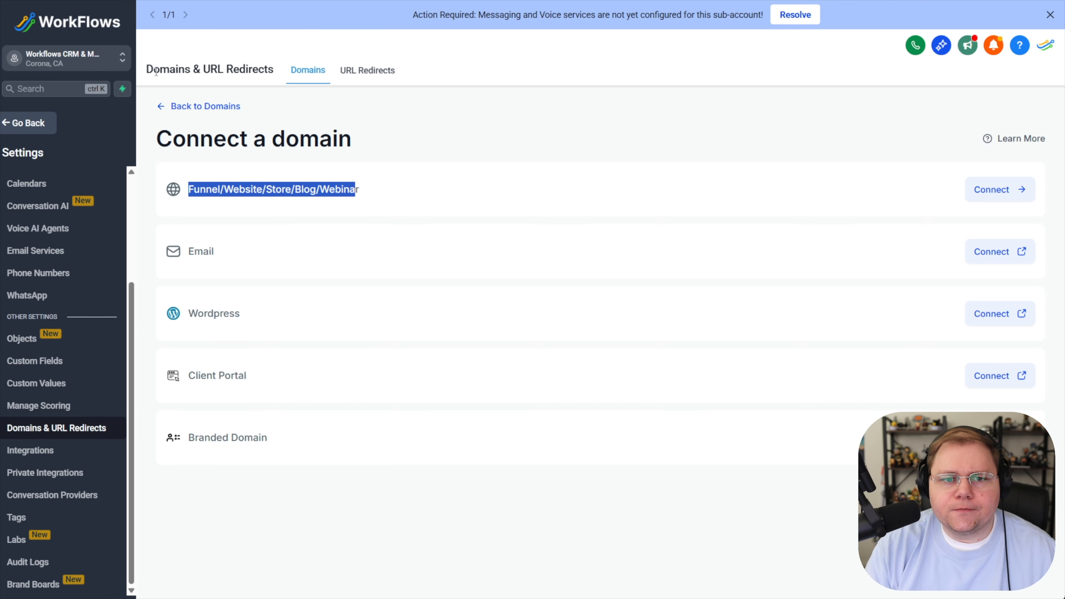
- Create a new funnel named Testing Domains in Sites
left_click(26, 122)
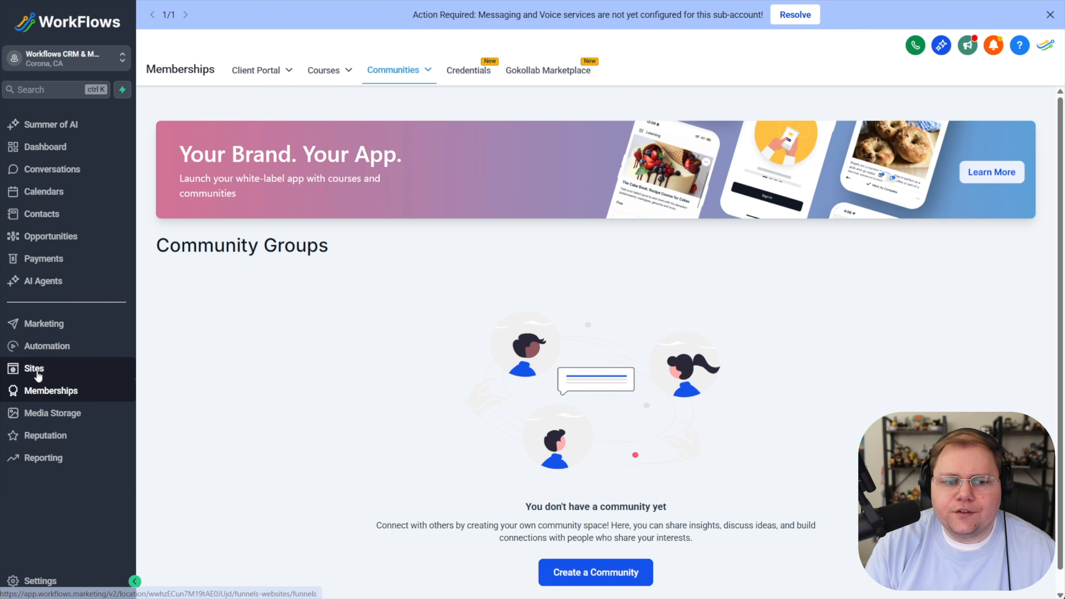
left_click(37, 370)
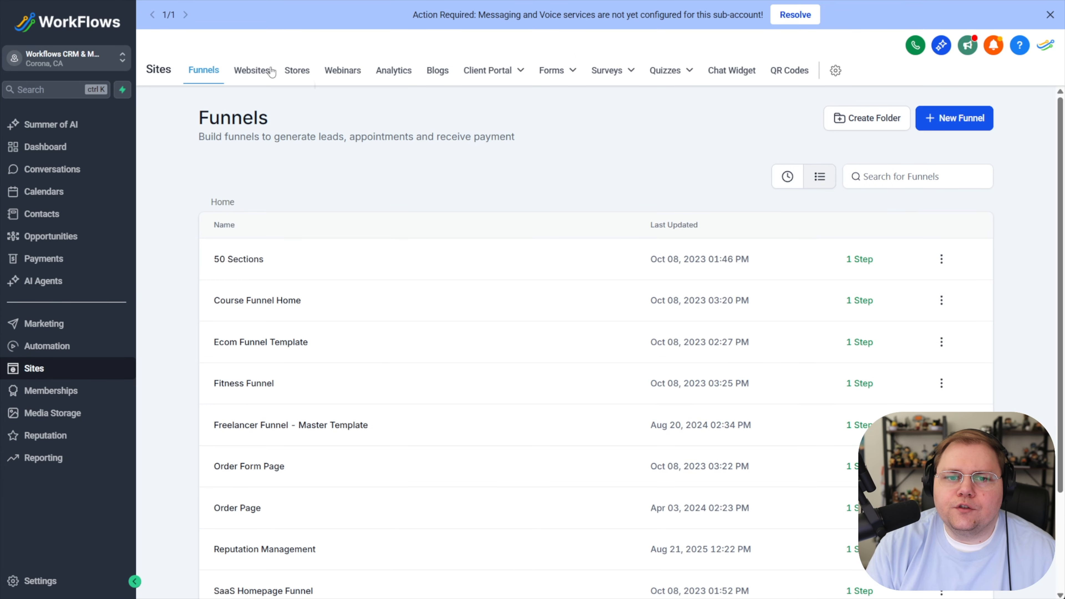
left_click(967, 122)
left_click(368, 342)
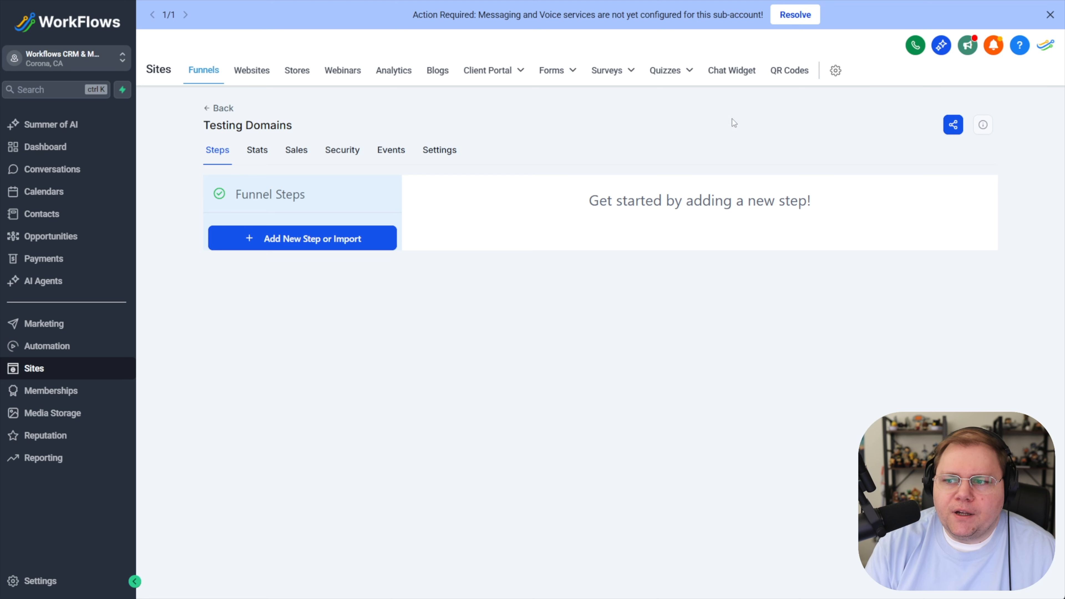
- Set the Testing Domains funnel's domain to workflows.marketing in its settings
left_click(441, 151)
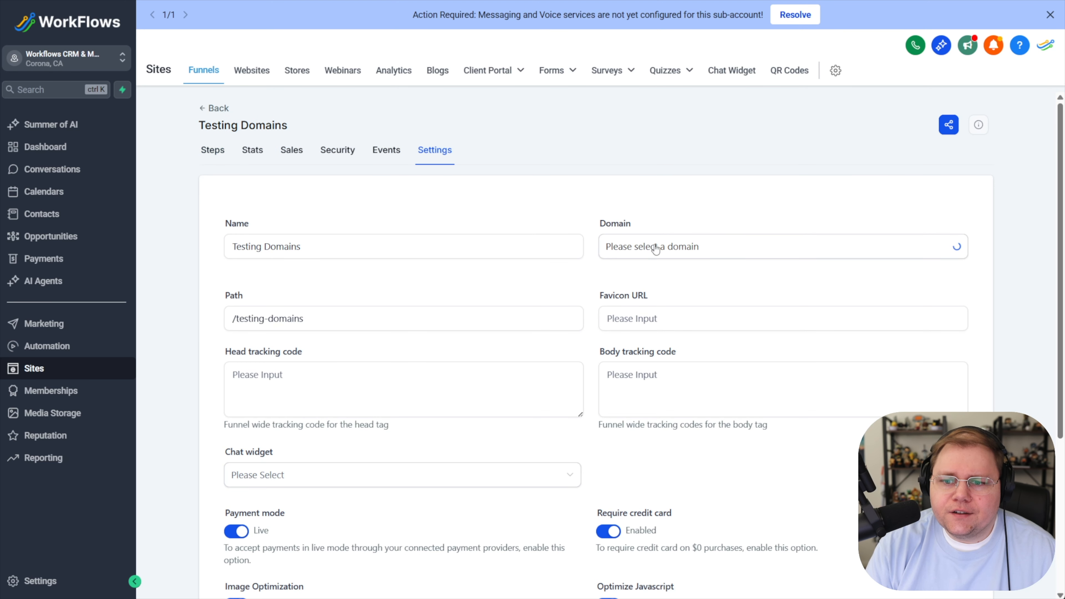
left_click_drag(595, 222, 636, 230)
left_click(624, 229)
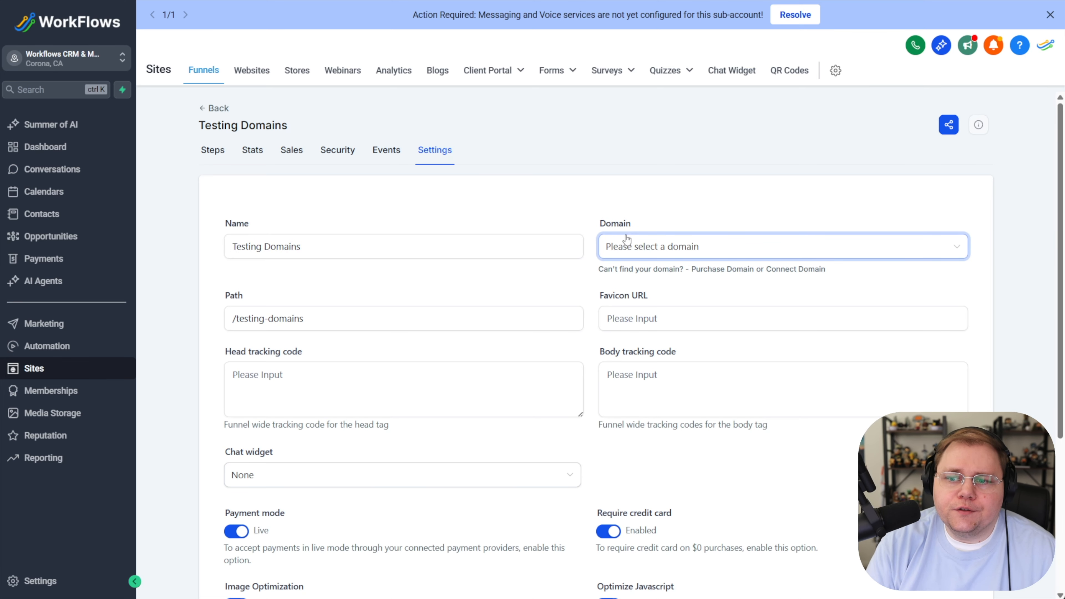
left_click(634, 251)
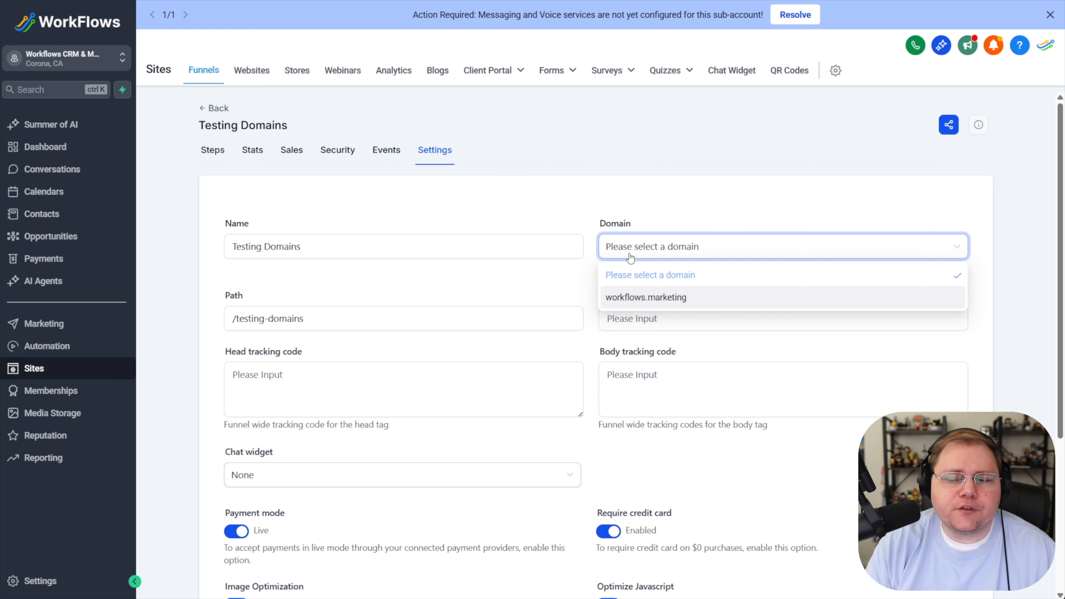
left_click(634, 300)
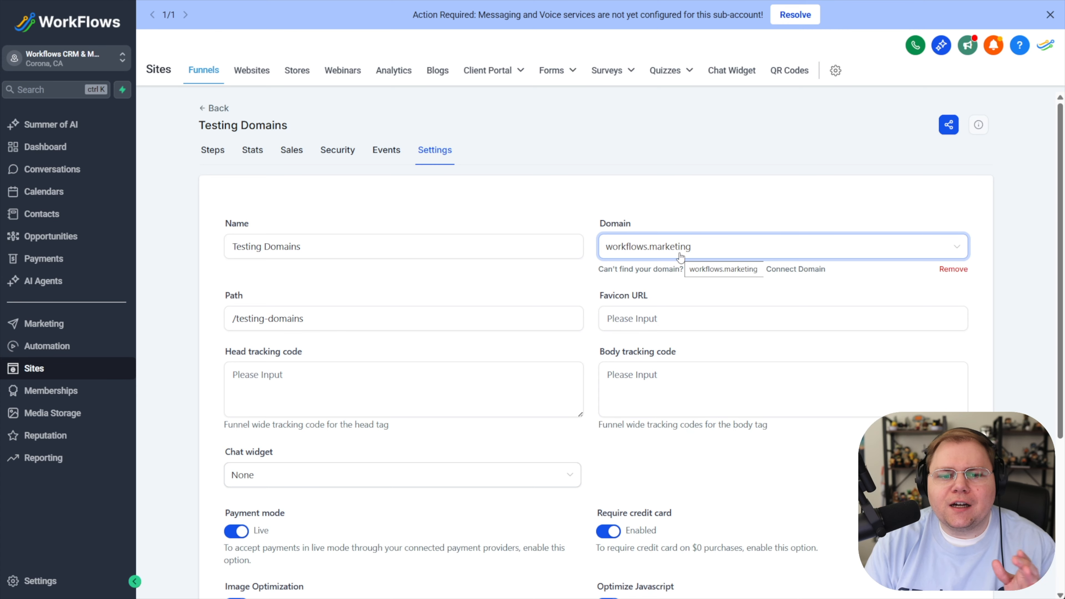
left_click(320, 327)
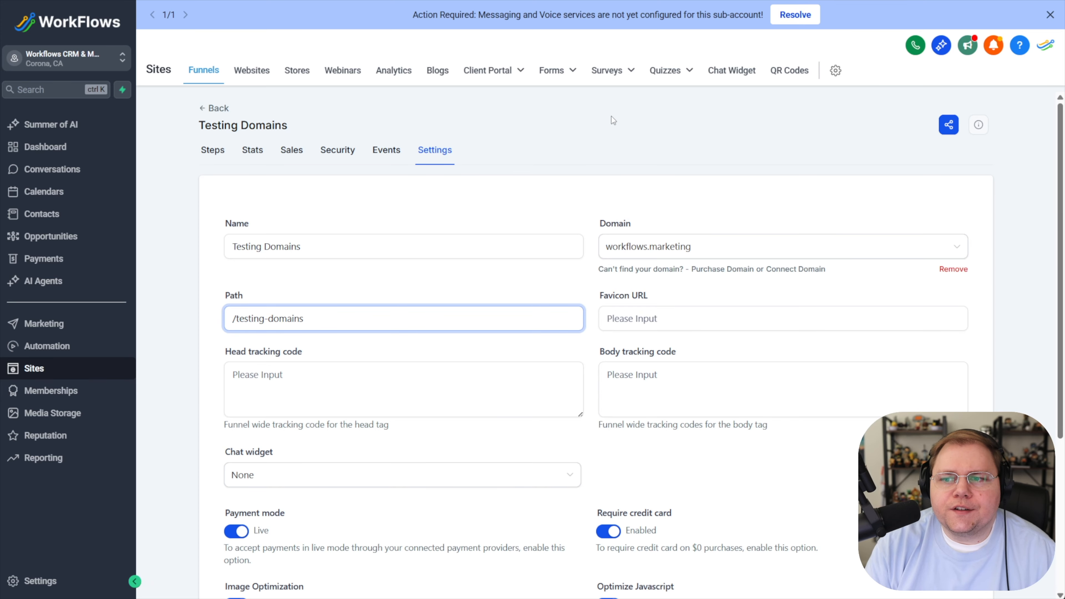
- Start connecting the subdomain funnel.workflows.marketing for funnels, websites, stores, webinars and blogs
left_click(836, 72)
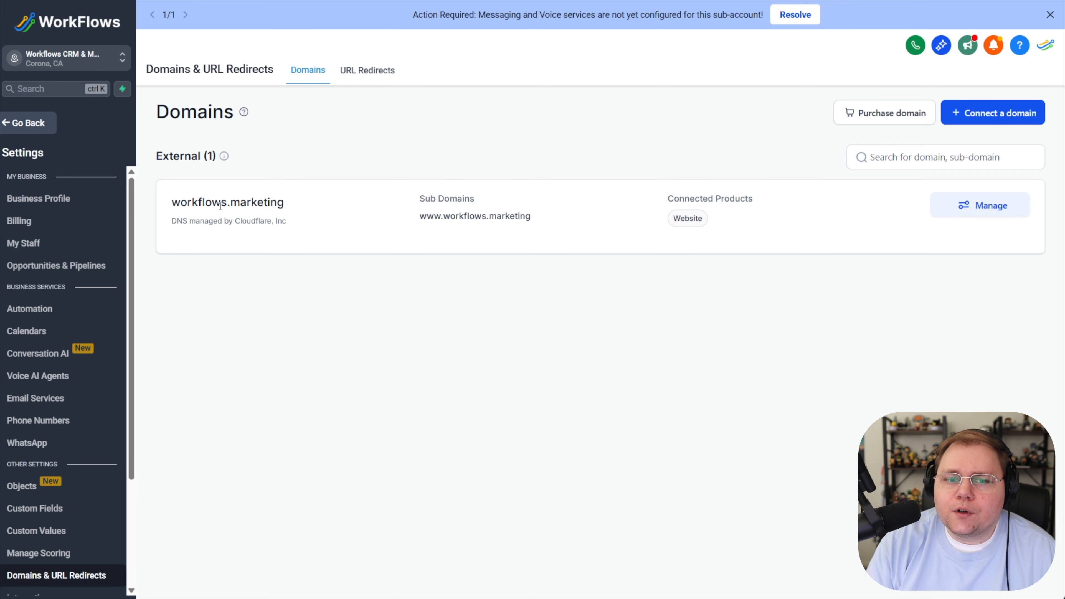
left_click_drag(178, 206, 364, 251)
left_click(364, 251)
left_click(1011, 113)
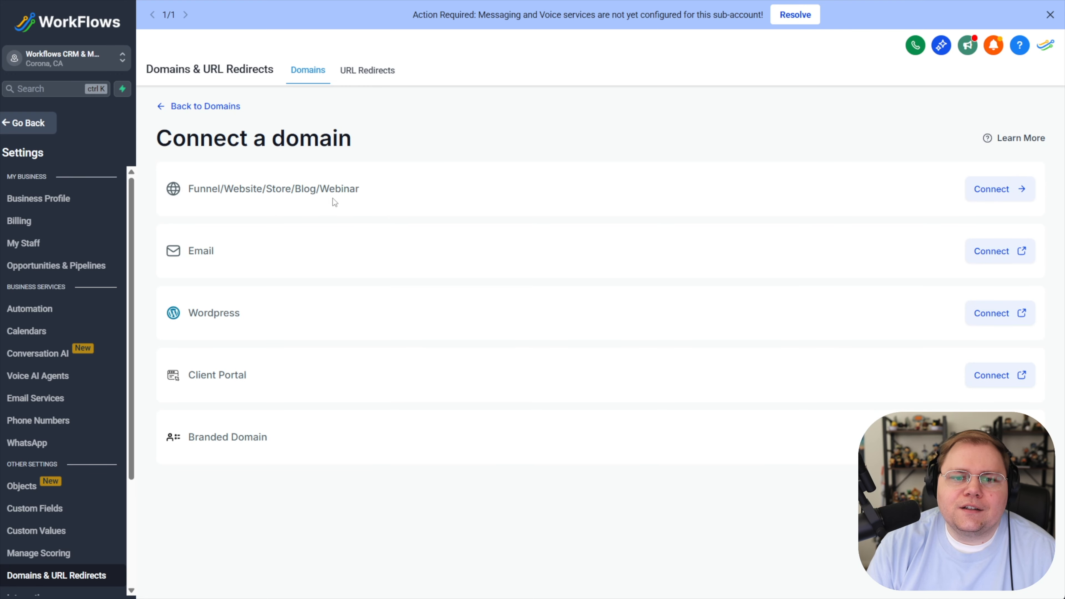
left_click_drag(363, 189, 189, 195)
left_click(992, 191)
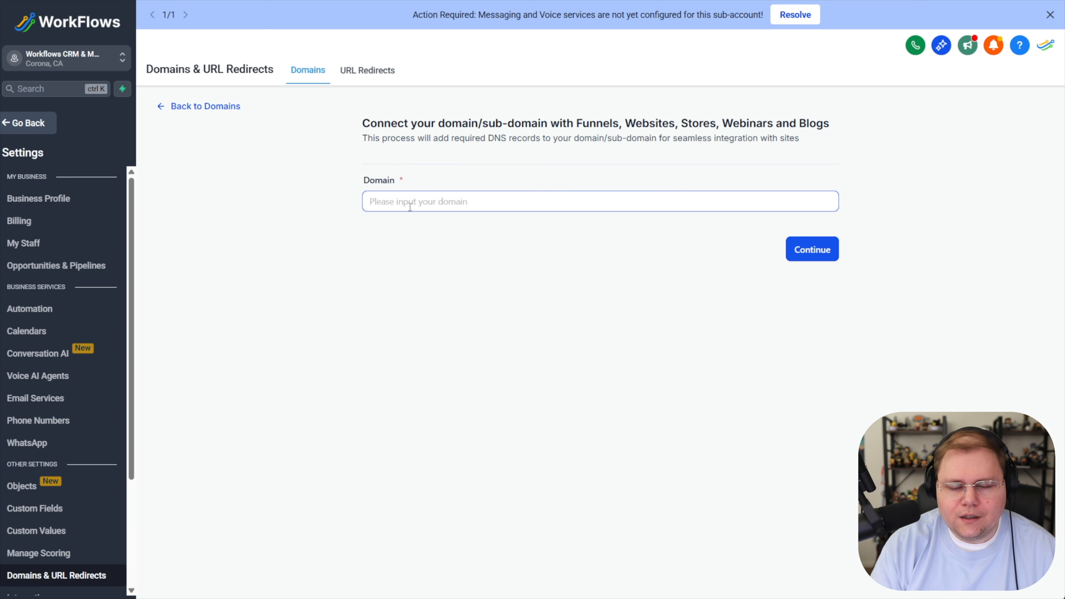
type("funnel.workflows.marketing")
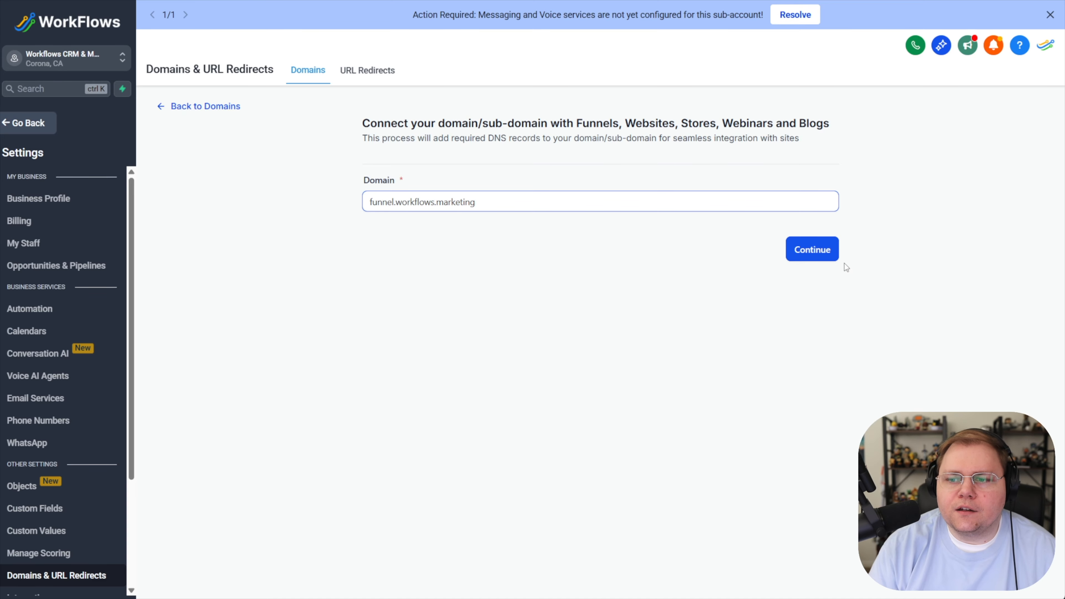
left_click(810, 251)
- Authorize the DNS records for funnel.workflows.marketing through Cloudflare
left_click(411, 375)
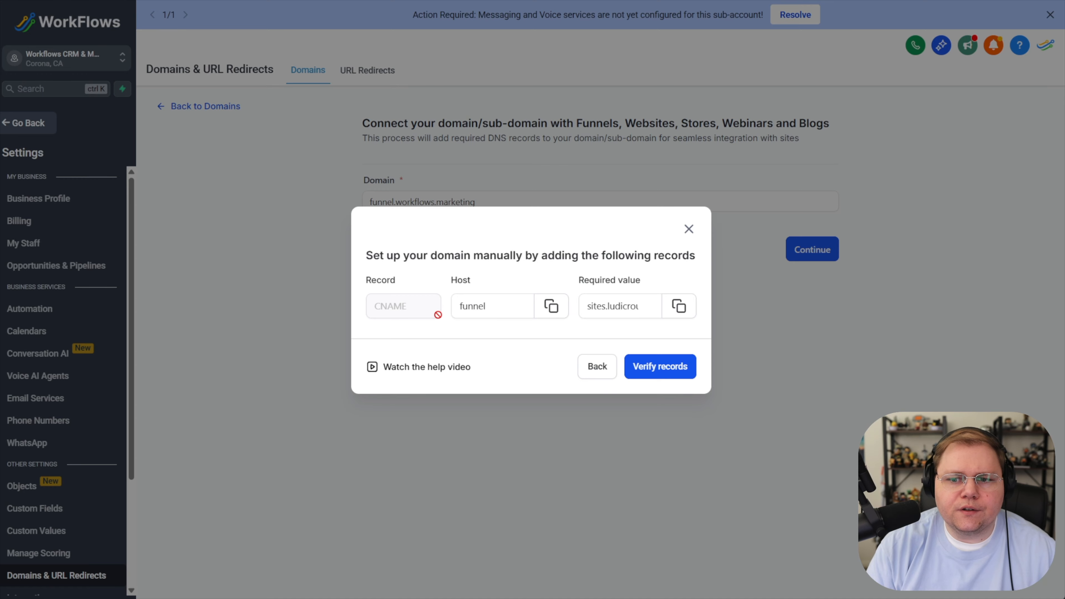
left_click(586, 368)
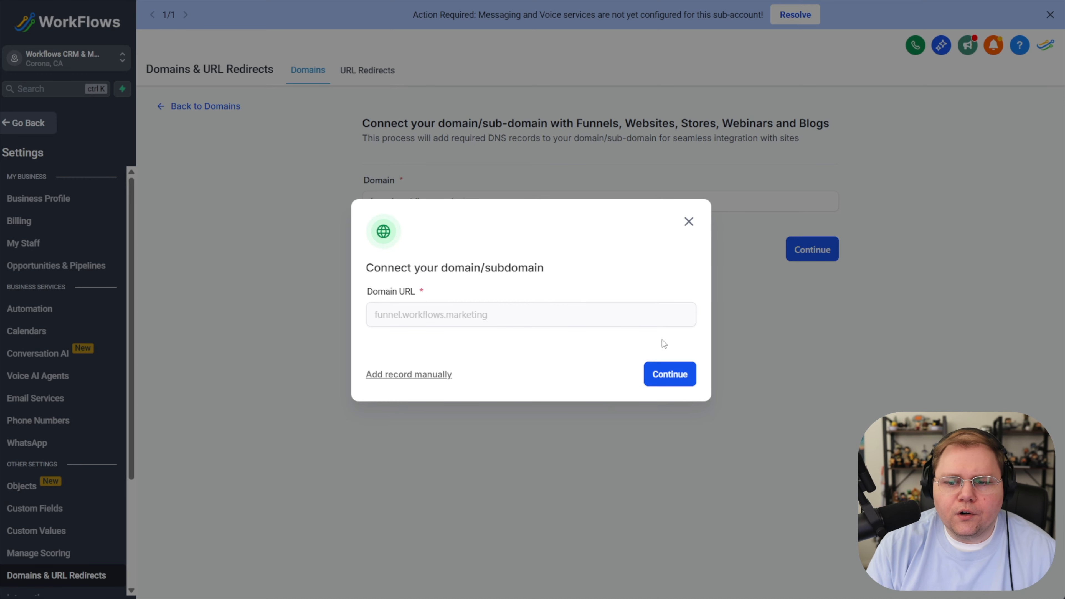
left_click(670, 375)
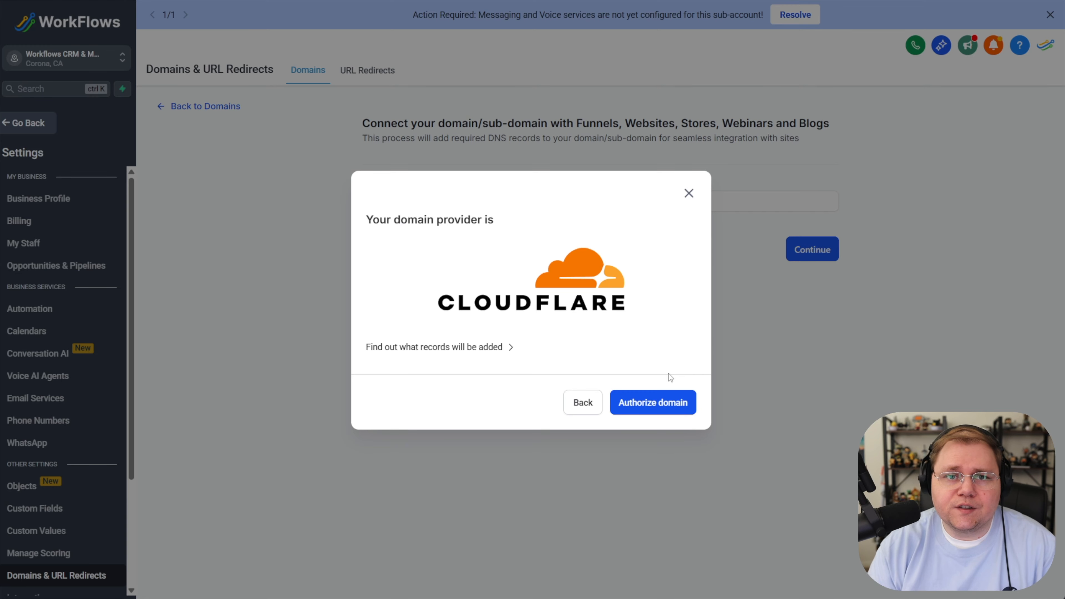
left_click(651, 406)
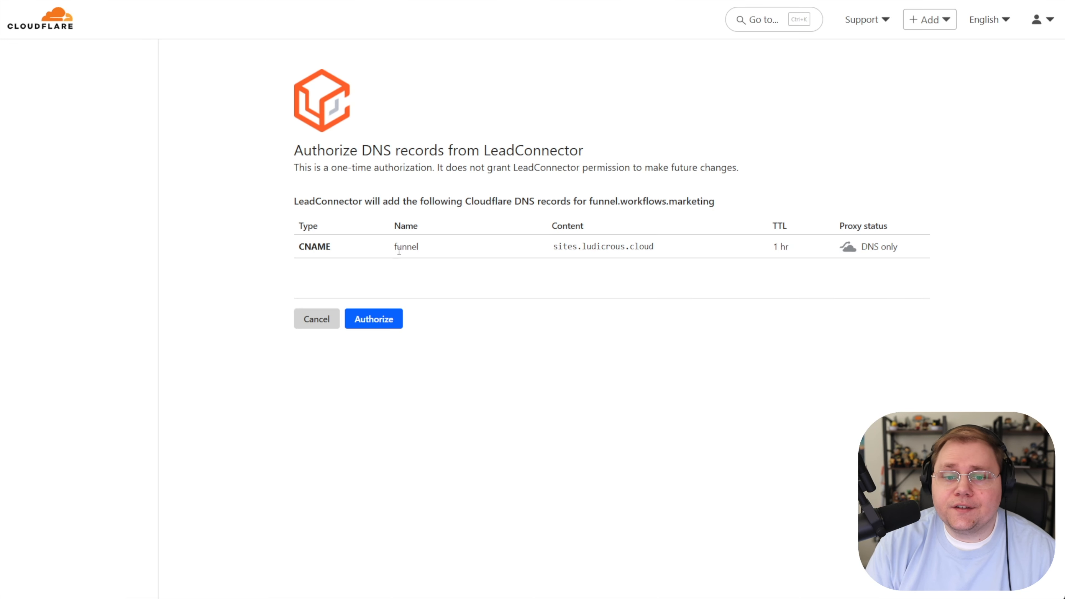
left_click(385, 326)
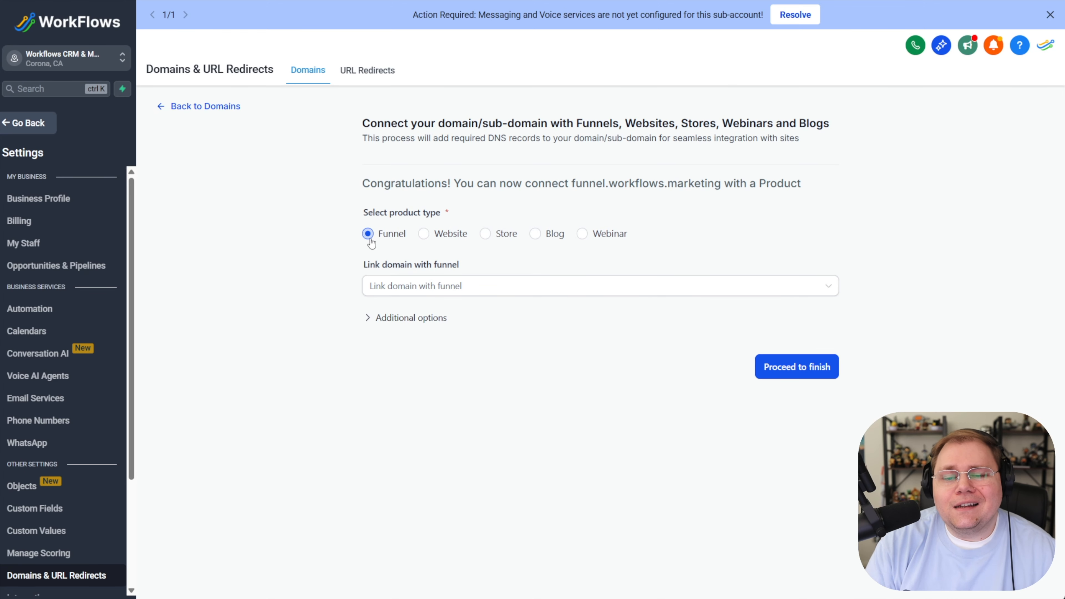
- Return to the Testing Domains funnel settings and set its domain to funnel.workflows.marketing
left_click(426, 289)
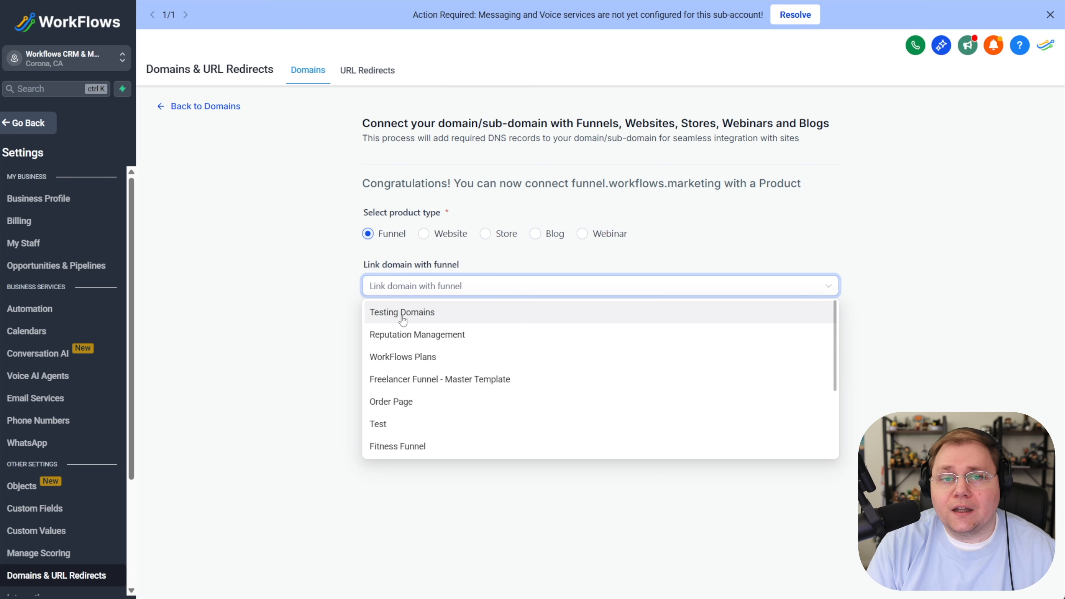
left_click(326, 272)
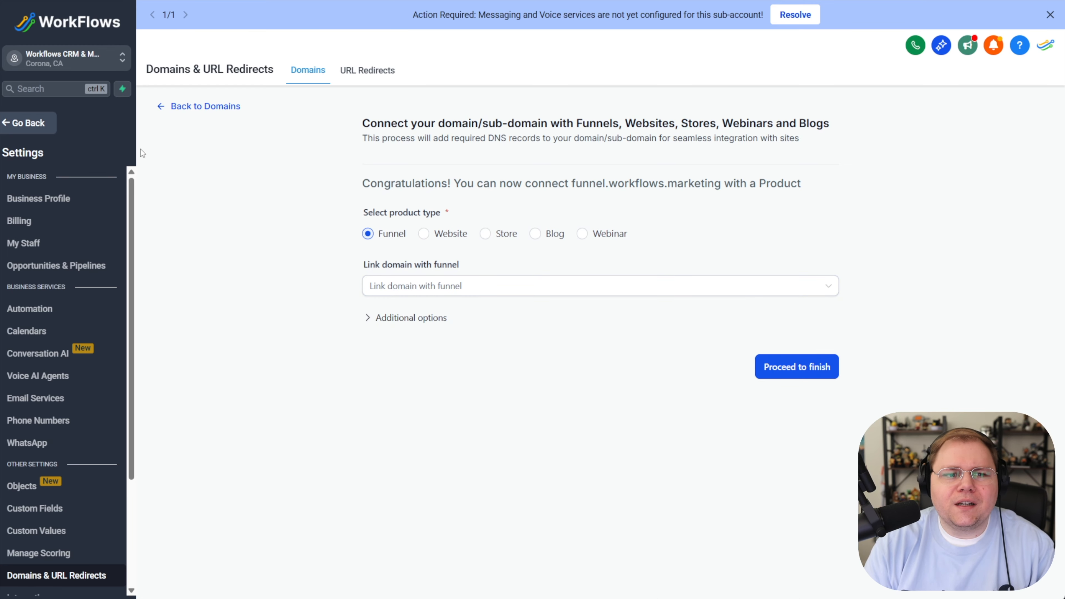
left_click(36, 124)
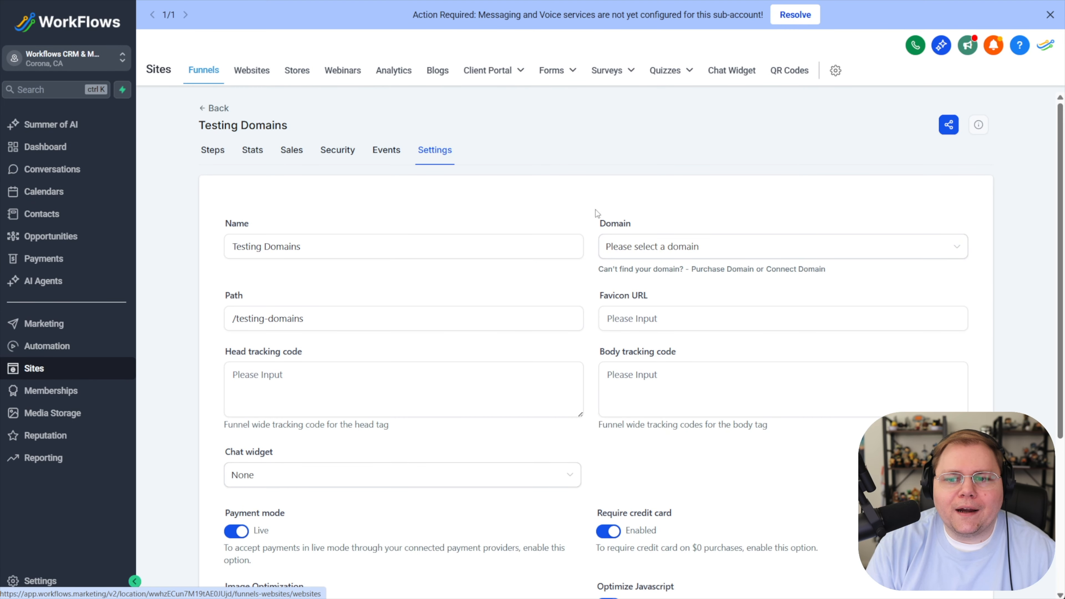
left_click(638, 246)
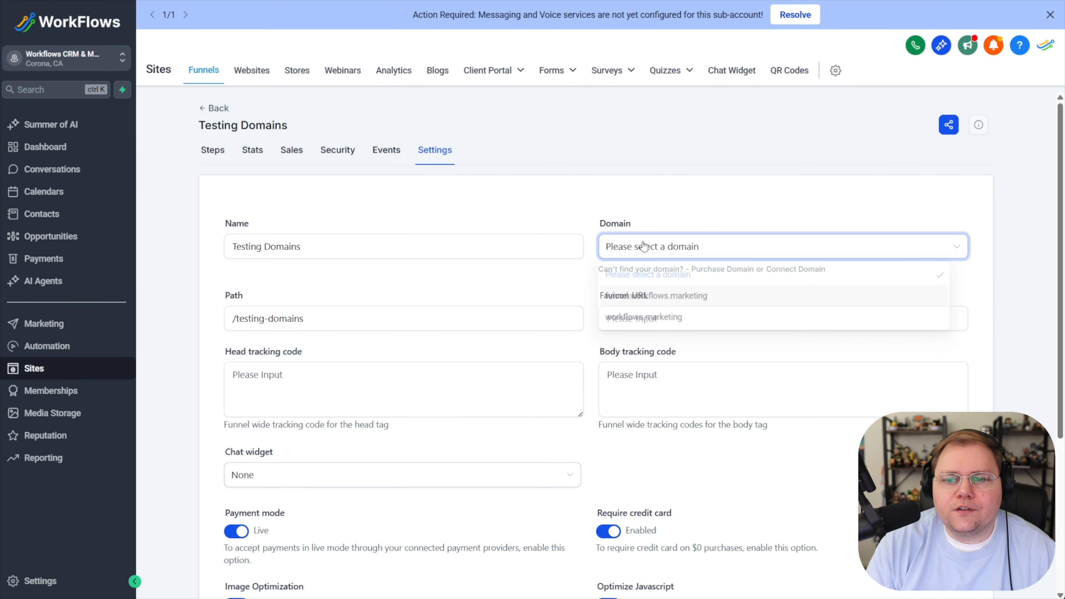
left_click(638, 299)
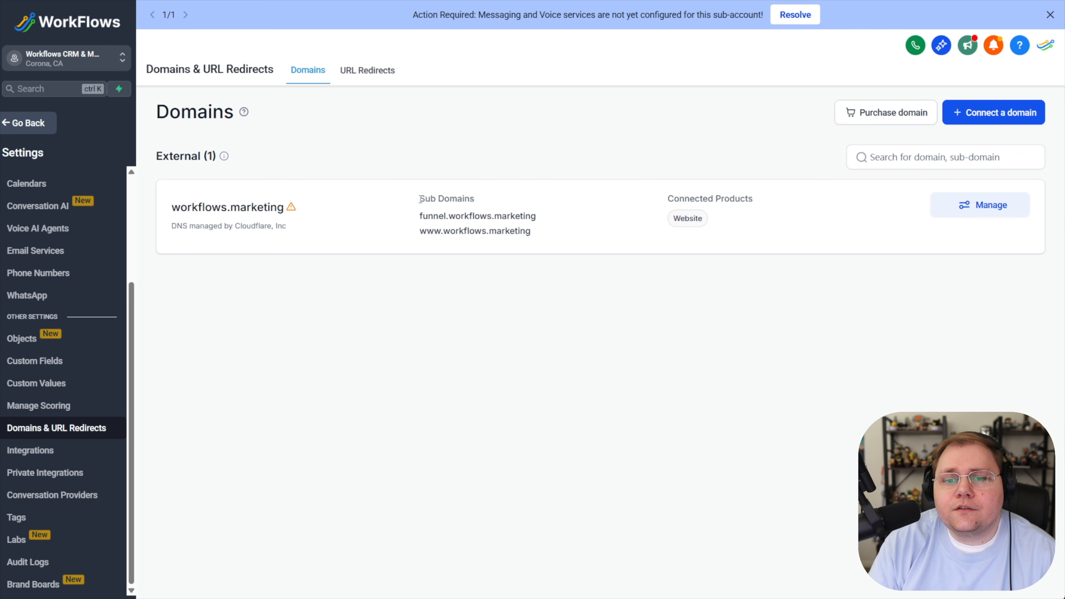
- Review the workflows.marketing domain entry, its listed subdomains and its action-required warning
left_click_drag(172, 207, 285, 207)
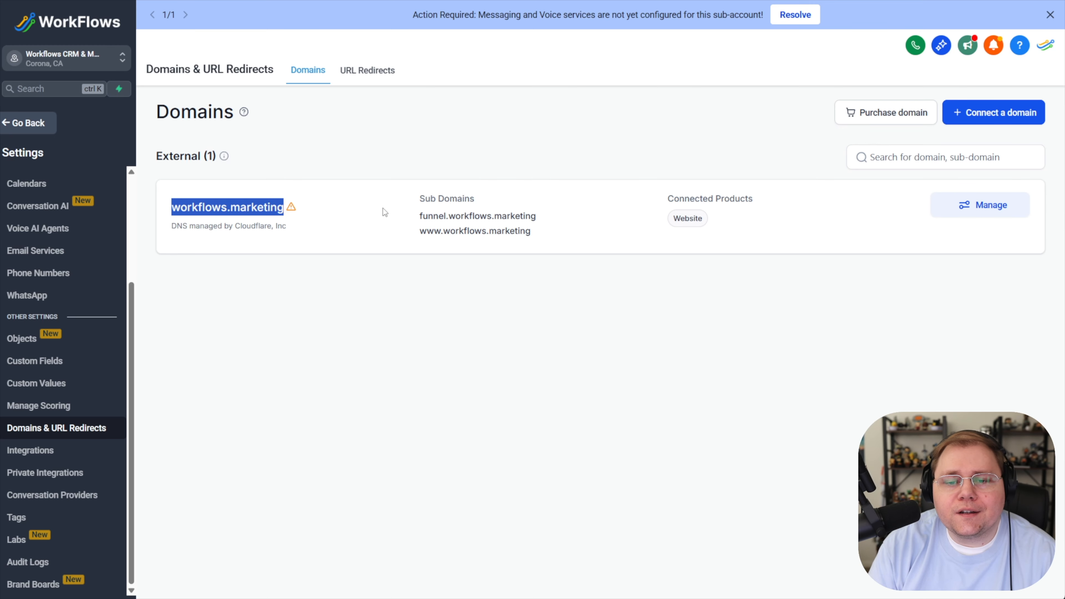
left_click_drag(418, 199, 542, 223)
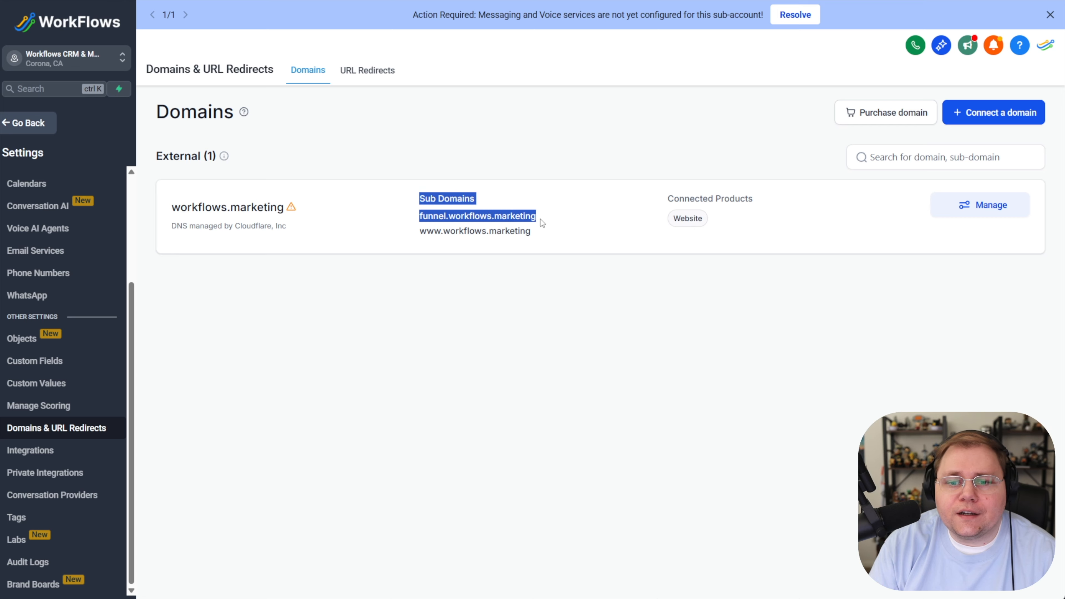
left_click_drag(420, 231, 450, 232)
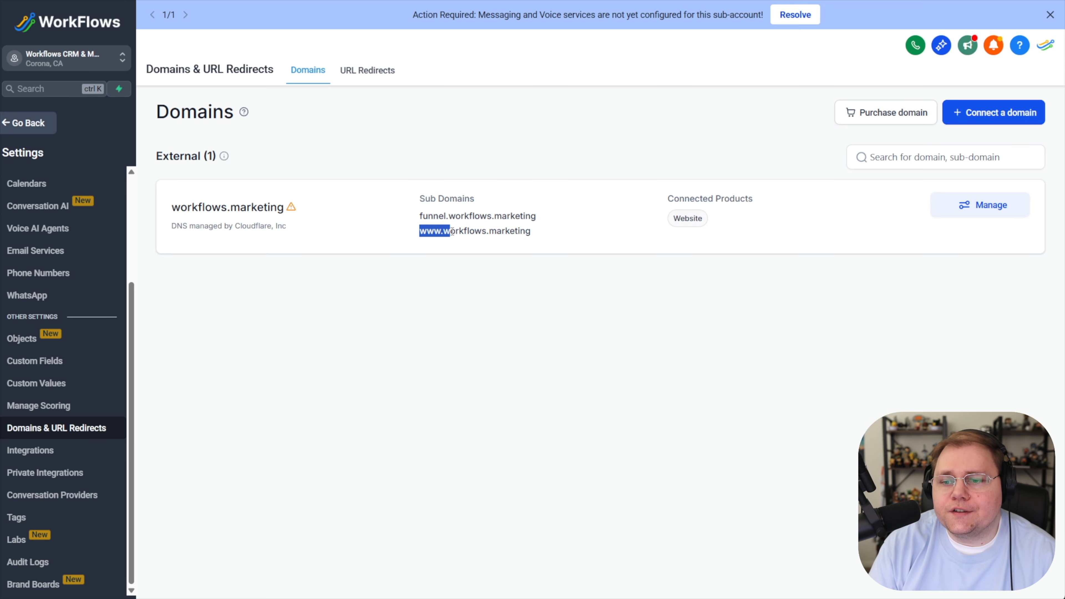
left_click(254, 204)
mouse_move(295, 212)
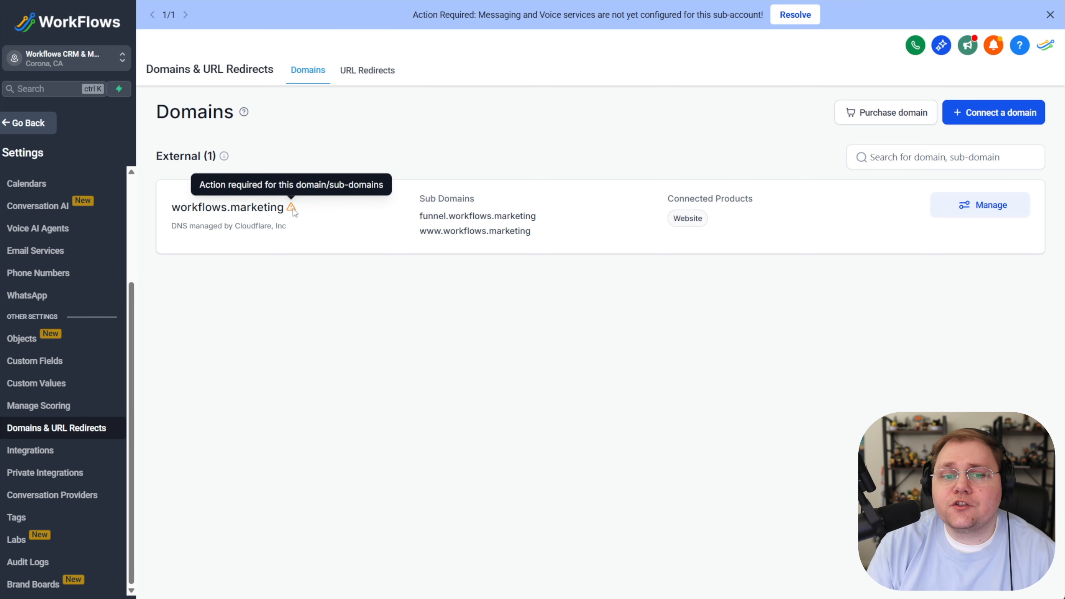
- Manage workflows.marketing and connect funnel.workflows.marketing to the Testing Domains funnel, then finish
left_click(962, 205)
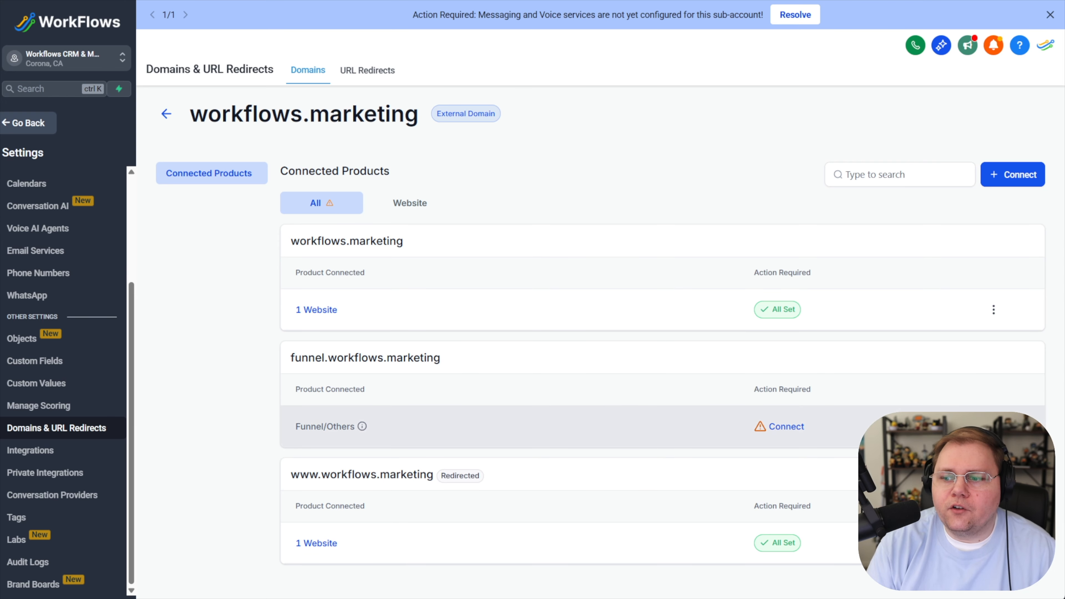
left_click(787, 427)
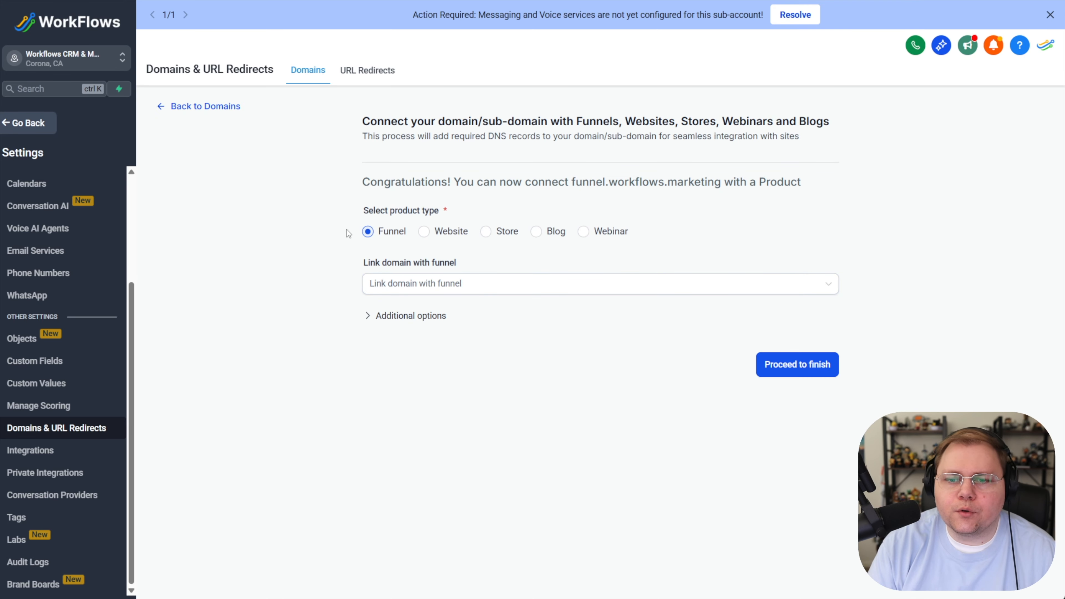
left_click(366, 281)
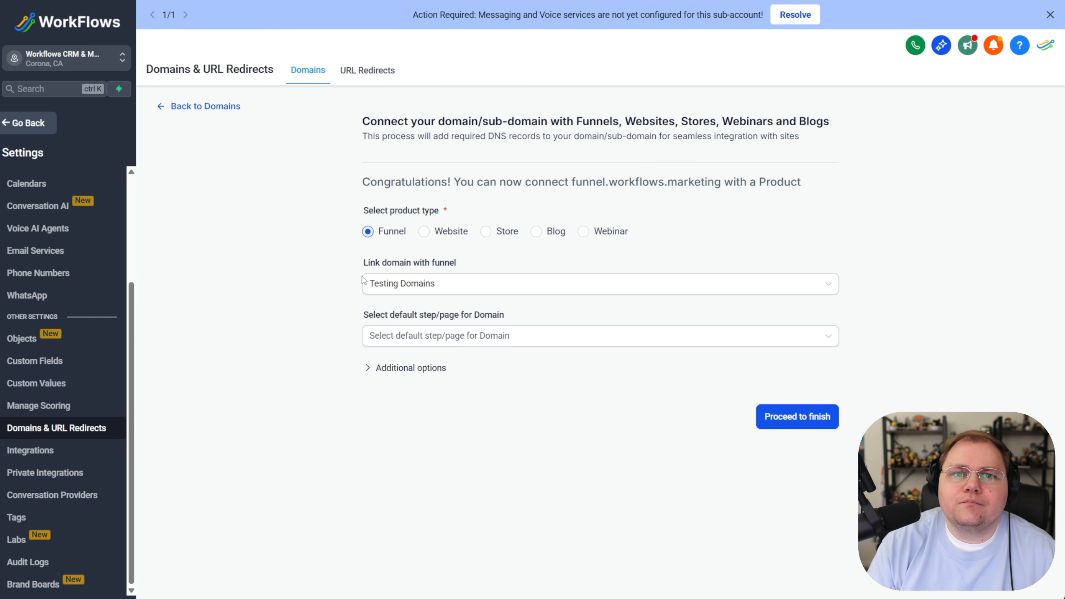
left_click(777, 418)
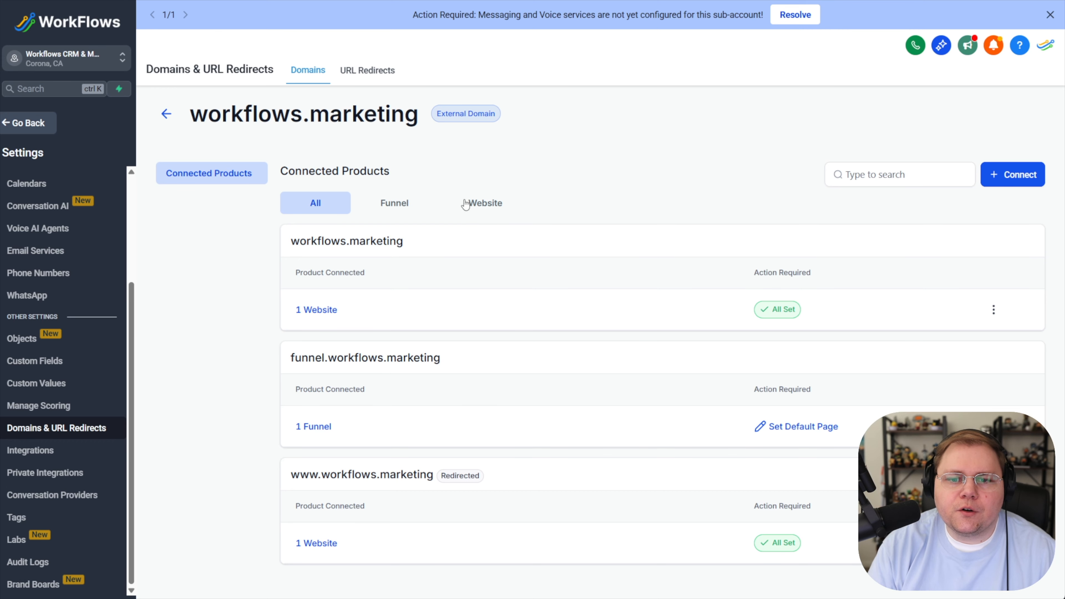
- Filter the domain's connected products by Funnel, Website and All to compare them
left_click(389, 205)
left_click(483, 203)
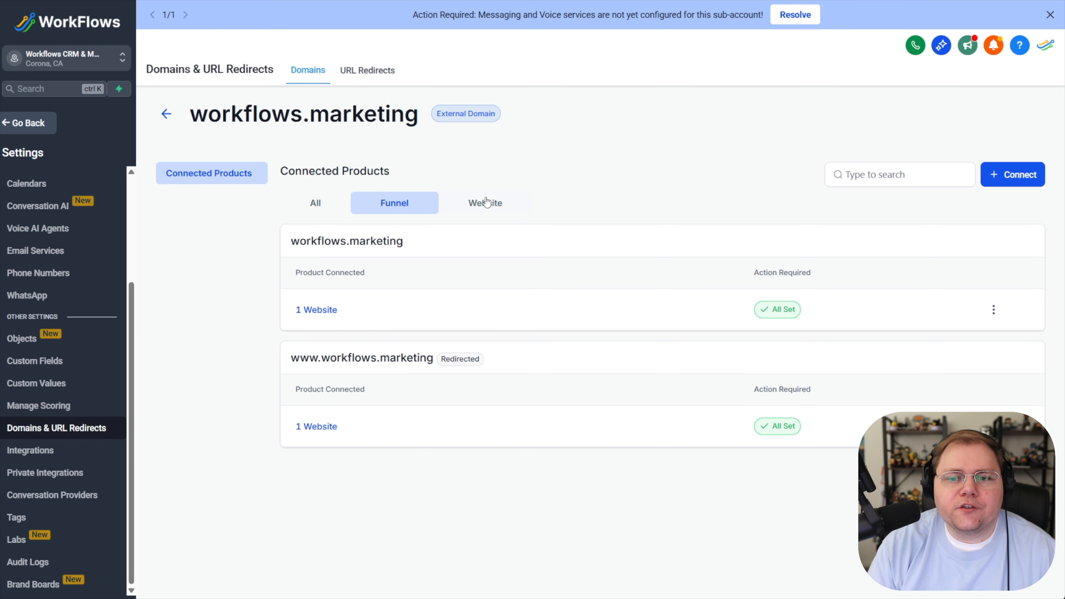
left_click(326, 204)
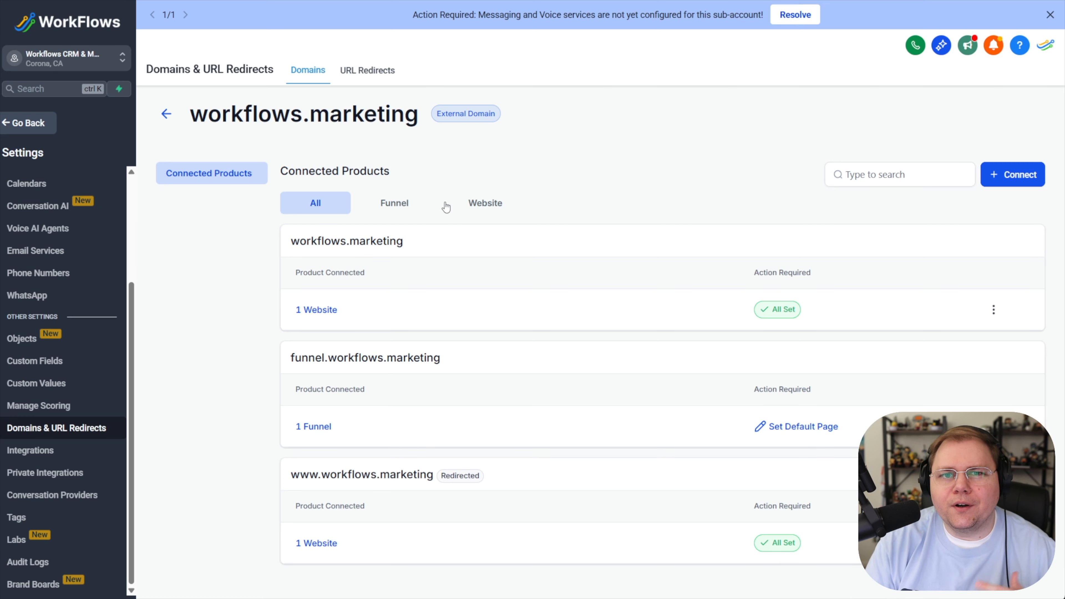
left_click(476, 209)
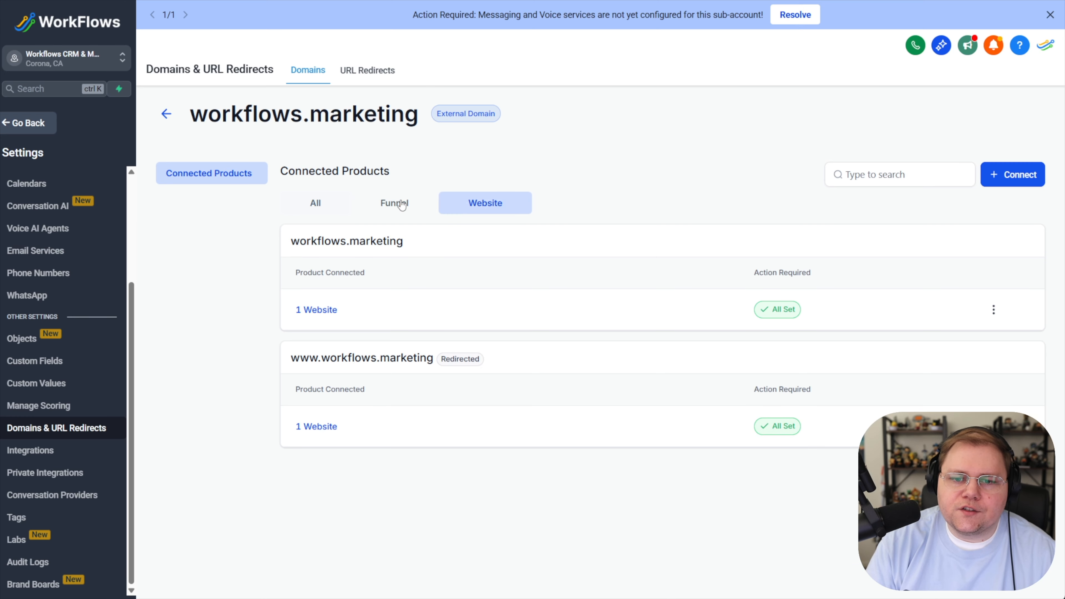
left_click(402, 204)
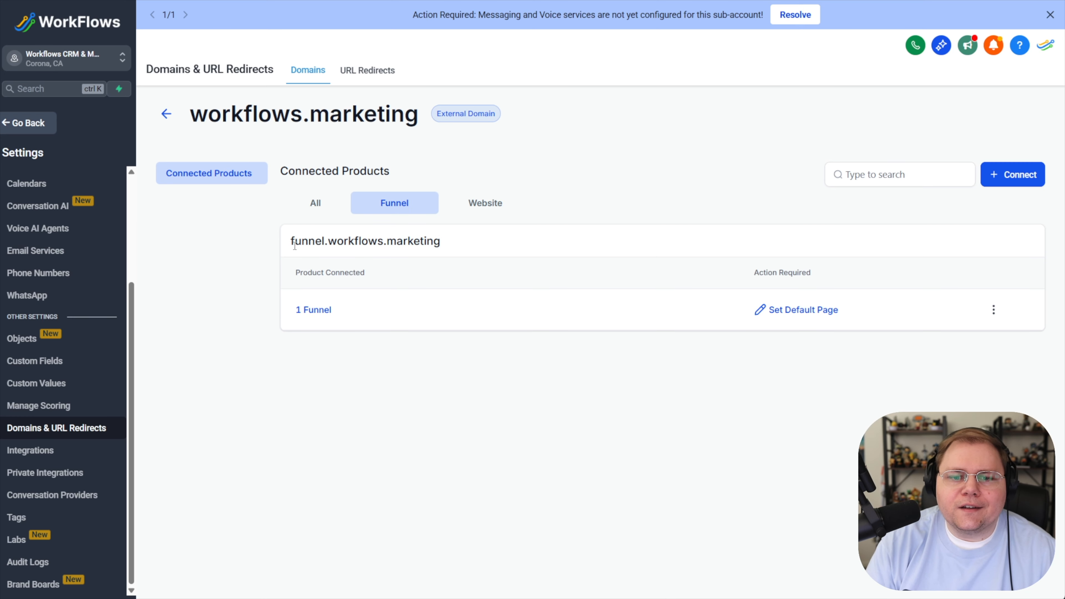
left_click_drag(300, 239, 433, 241)
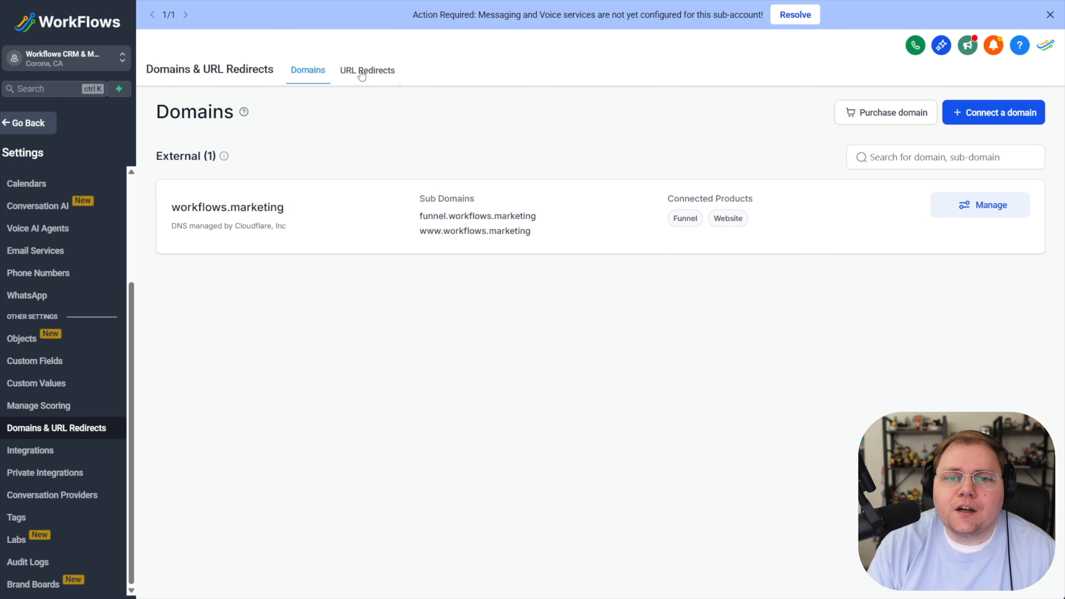
left_click(368, 75)
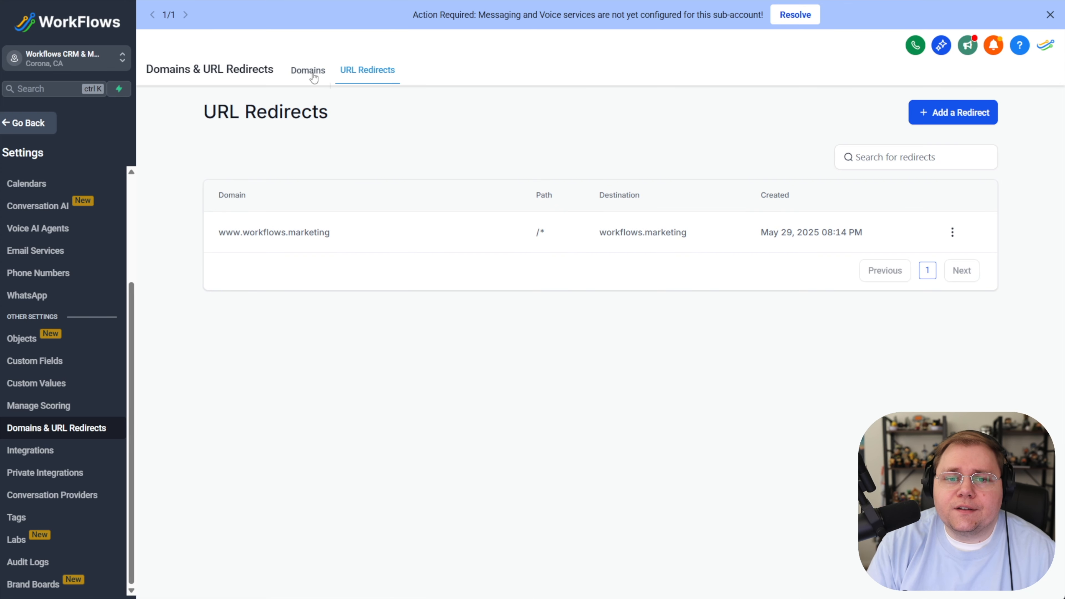
left_click_drag(219, 232, 333, 237)
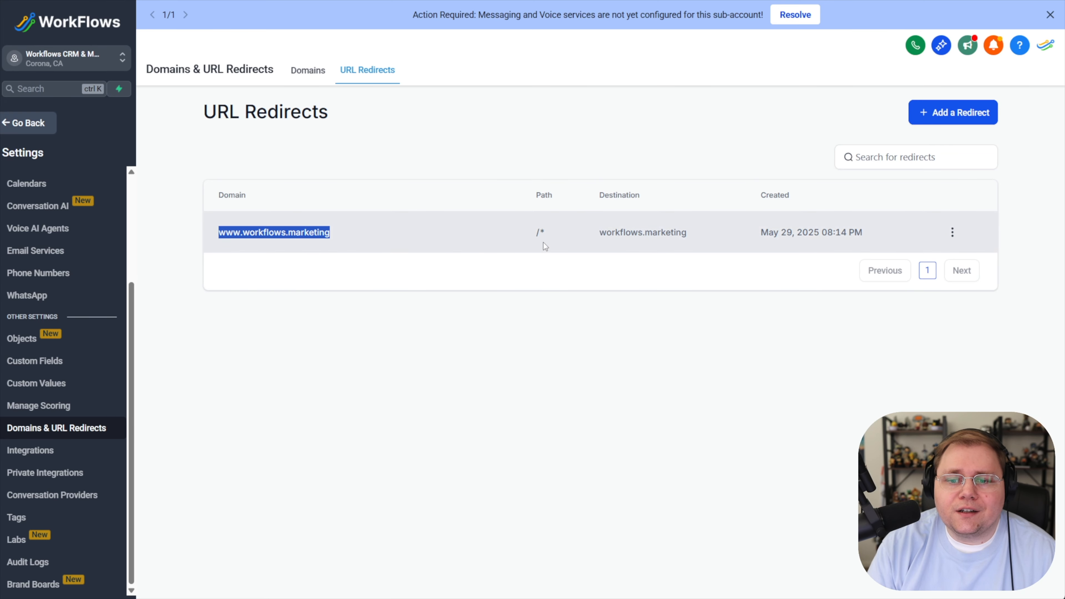
left_click_drag(600, 234, 694, 245)
left_click(809, 129)
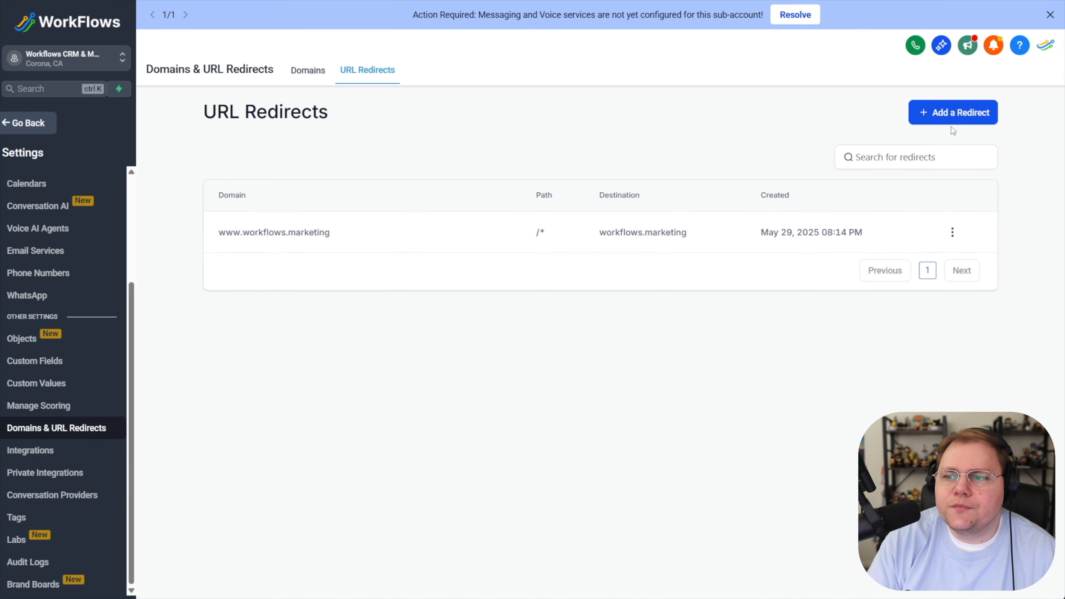
- Start adding a new URL redirect, checking the available domains and moving to the path field
left_click(942, 112)
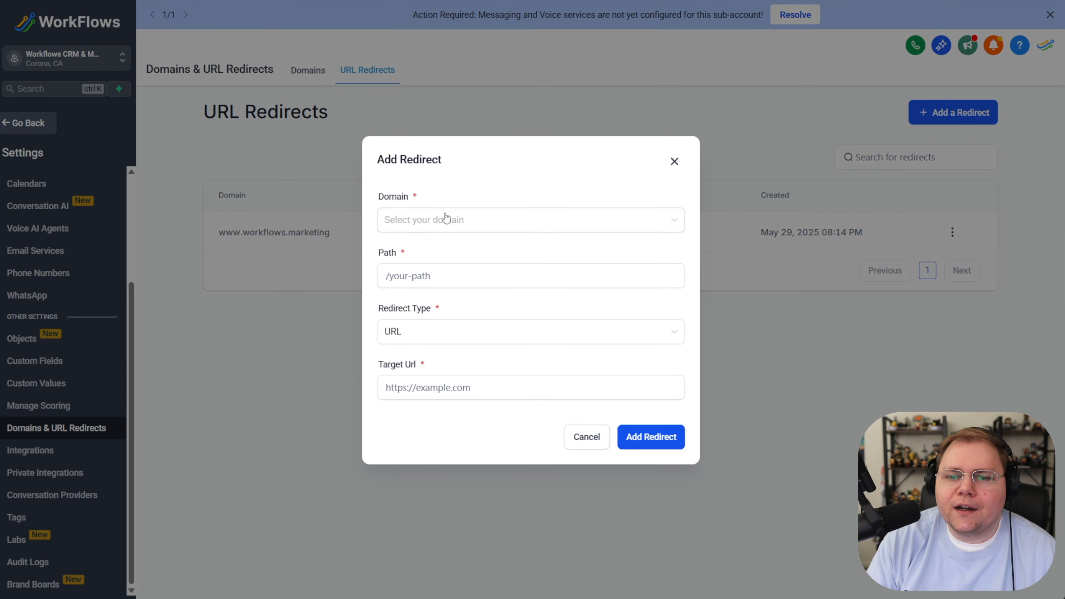
left_click(439, 220)
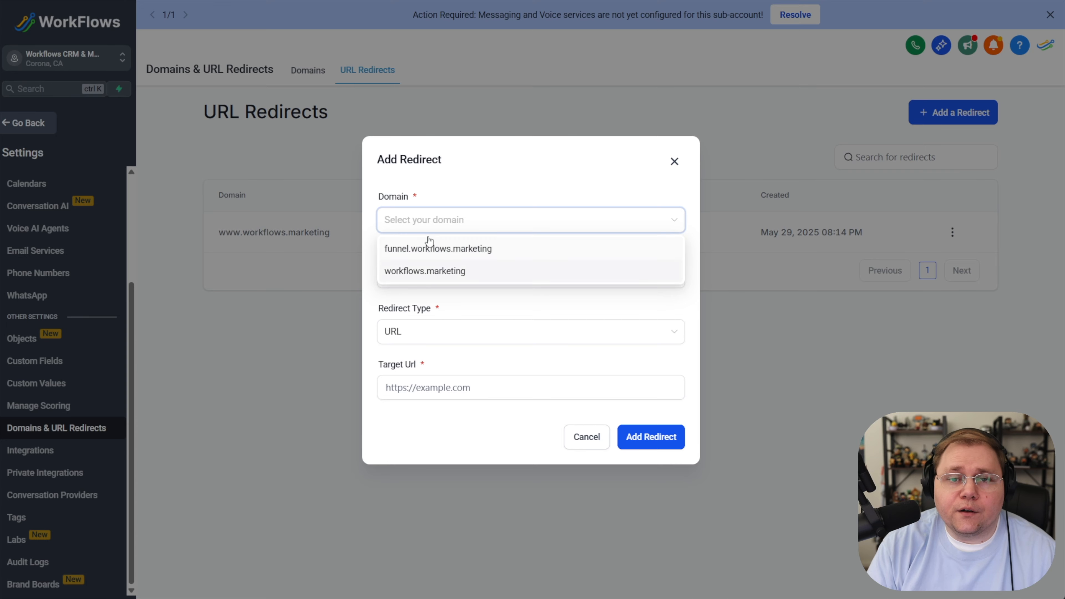
left_click(447, 184)
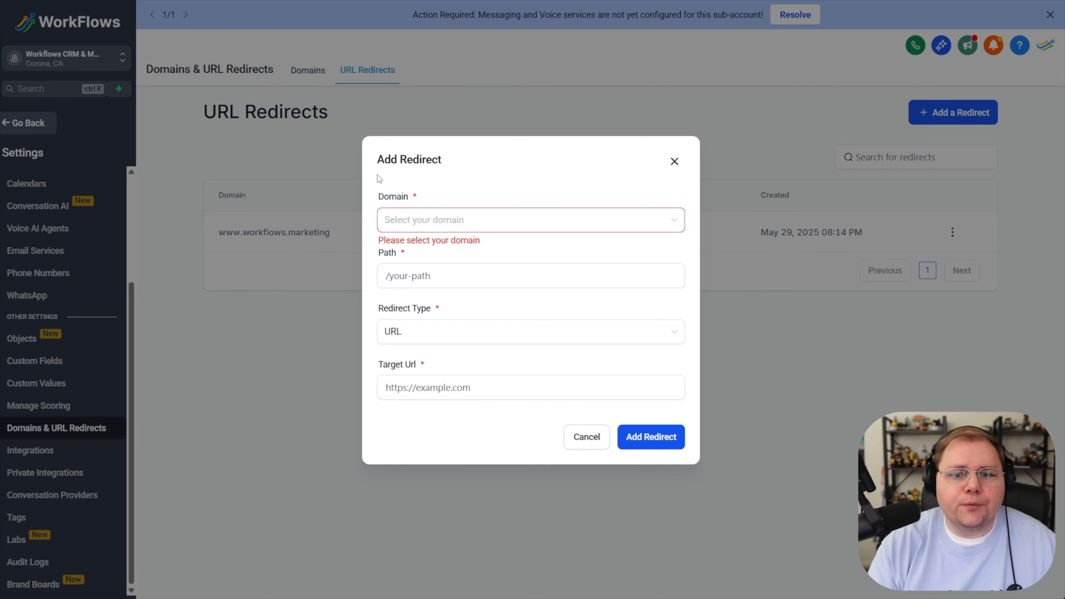
left_click(423, 280)
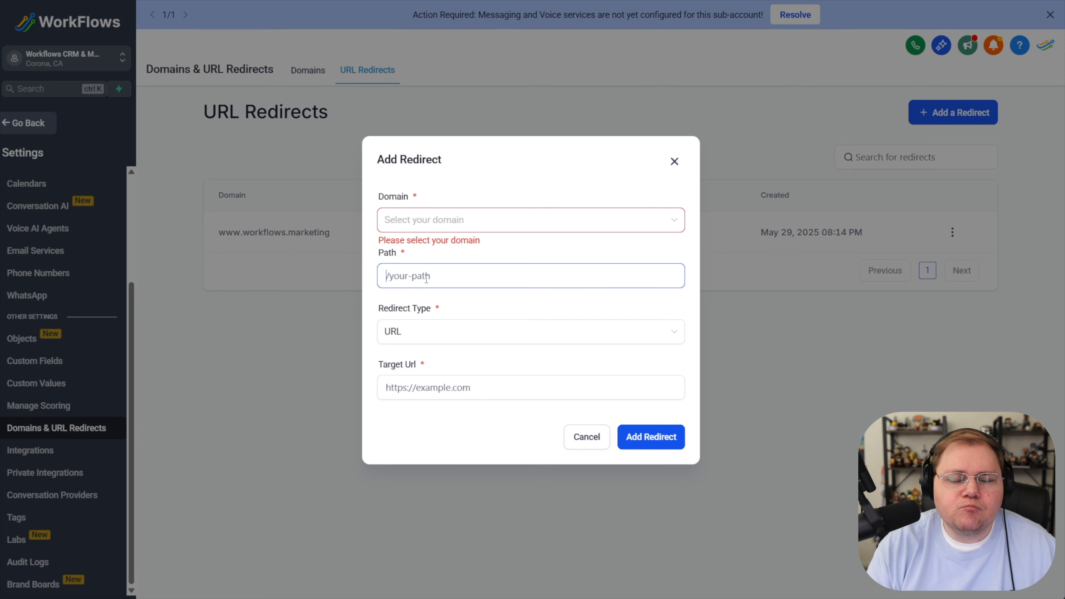